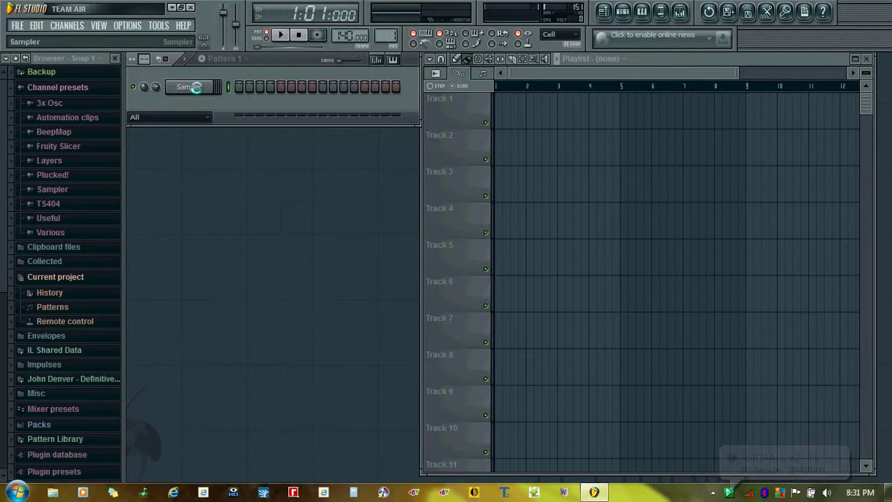
Step: Replace the Sampler channel with the Edirol Orchestral plugin and move its window over the playlist
right_click(196, 87)
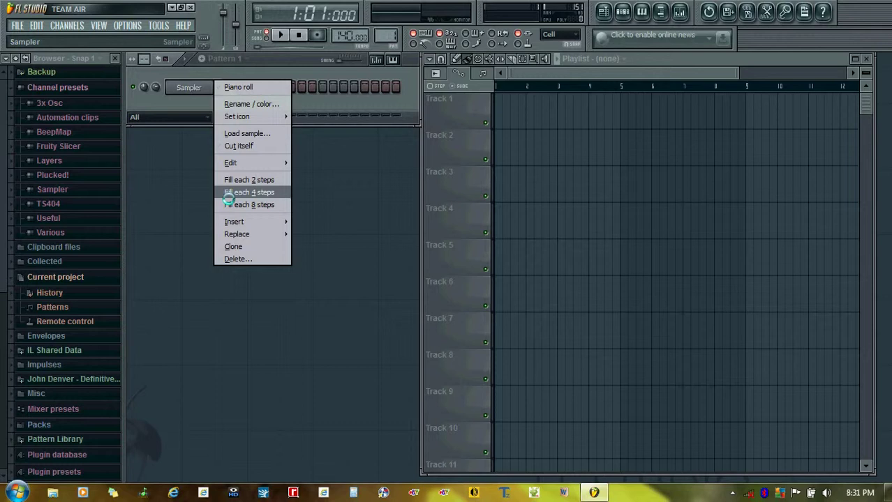
mouse_move(245, 234)
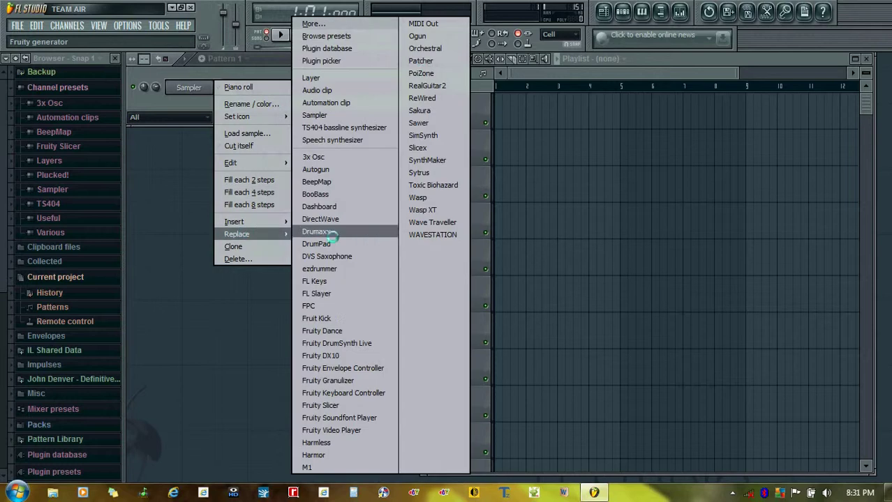
left_click(424, 48)
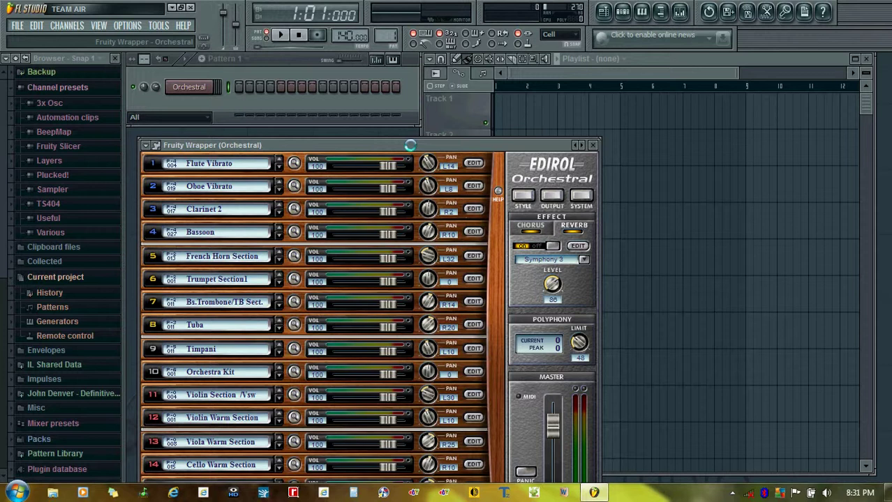
left_click_drag(411, 145, 698, 75)
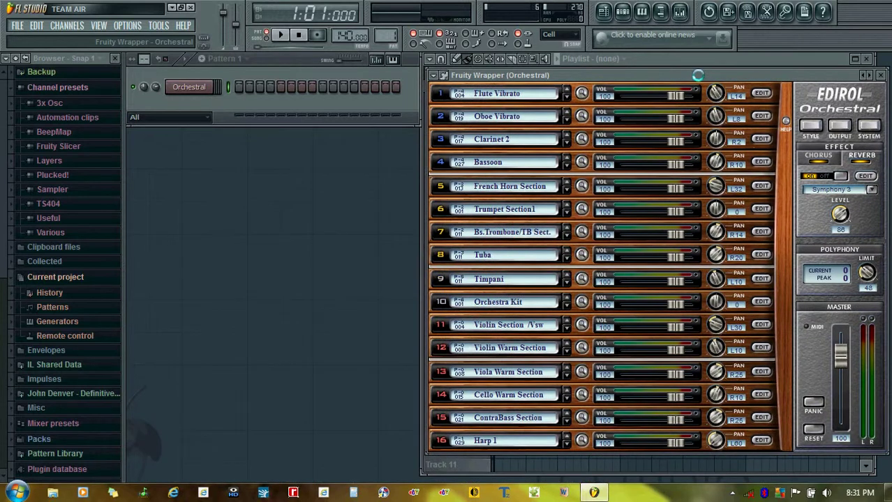
Step: Add a MIDI Out channel, review the Orchestral wrapper settings, and set the MIDI Out port
left_click(62, 26)
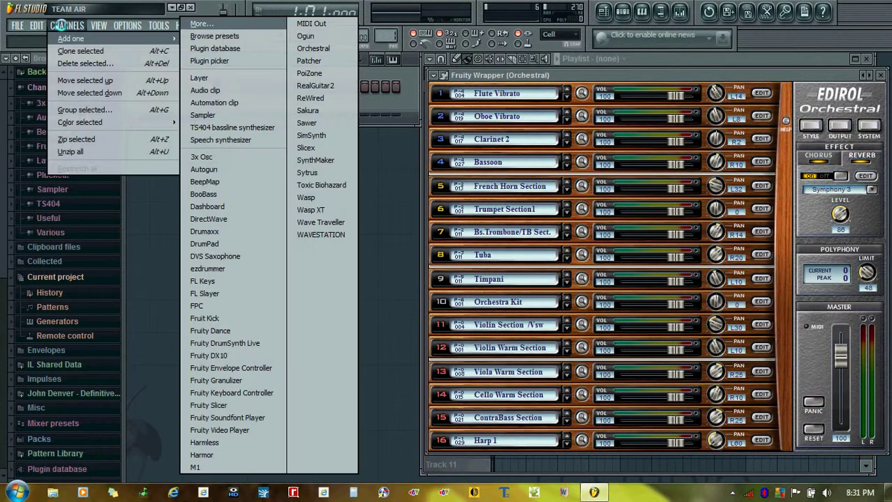
left_click(310, 23)
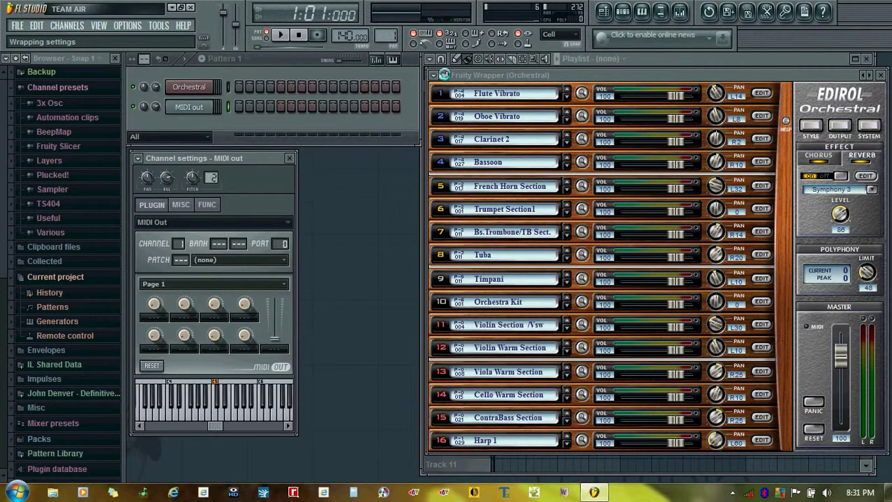
left_click(443, 74)
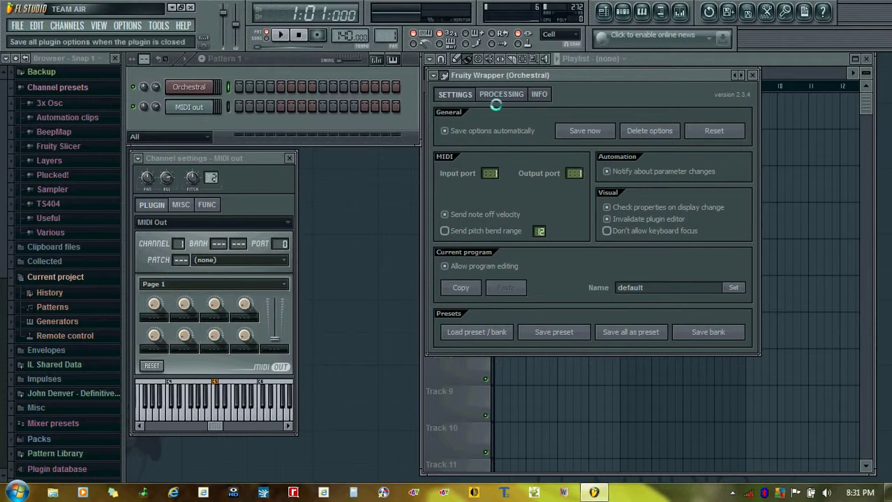
left_click(443, 75)
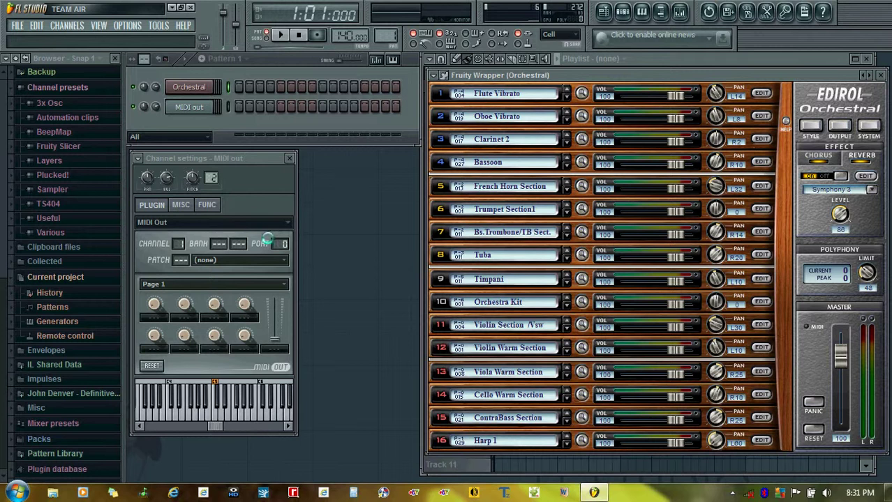
left_click(281, 243)
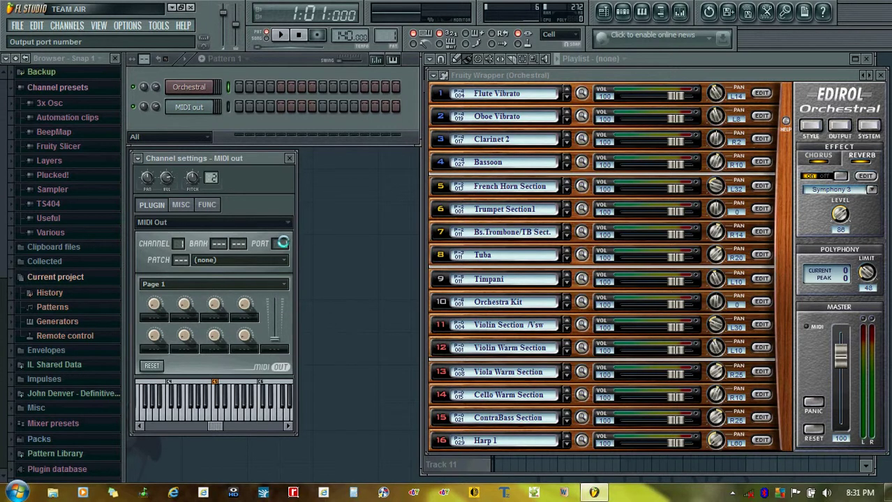
Step: Open the Flute Vibrato part editor, showing pan L14, reverb 100 and chorus 0
left_click(756, 93)
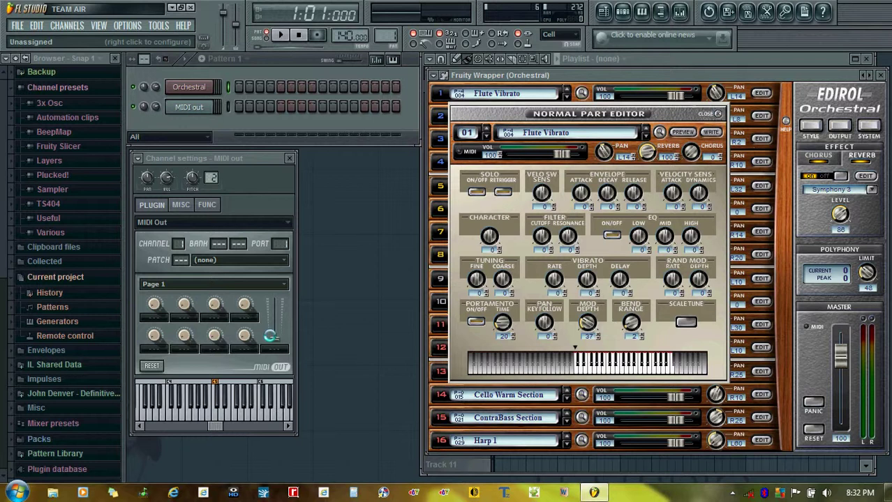
left_click_drag(270, 336, 271, 341)
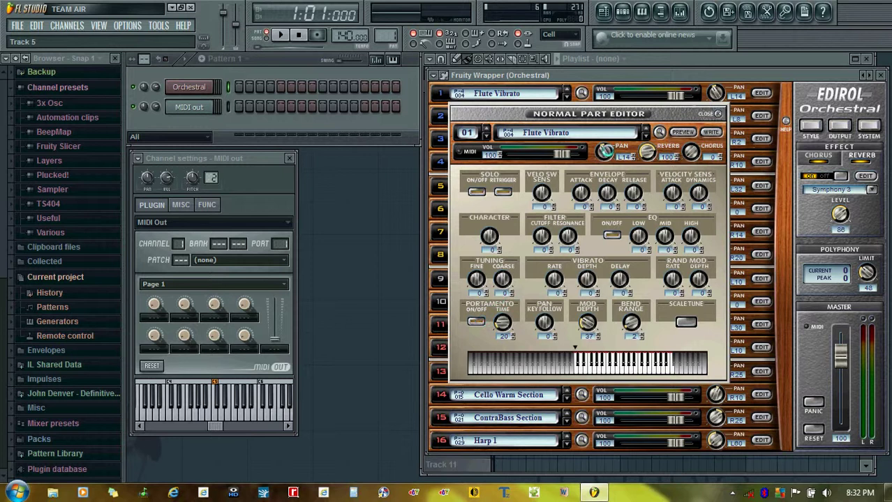
Step: Look up Flute Vibrato's pan controller (CC 10) and set the first MIDI Out knob to controller 10
right_click(604, 151)
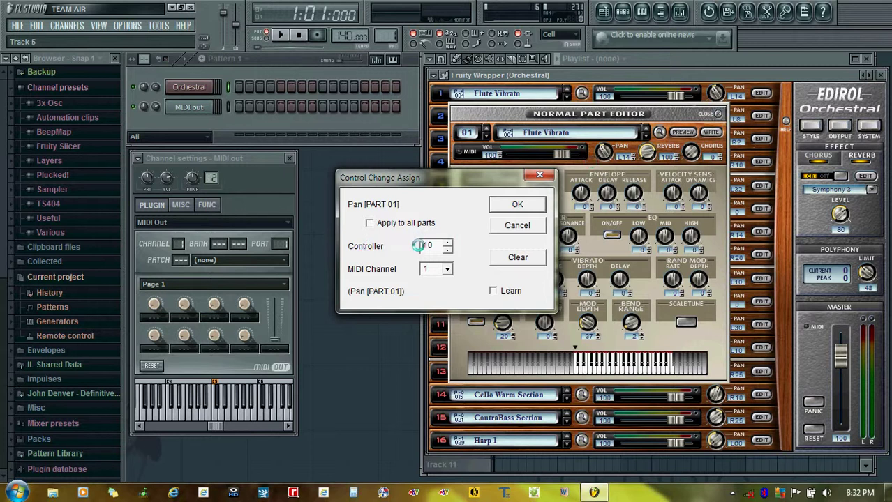
left_click(515, 203)
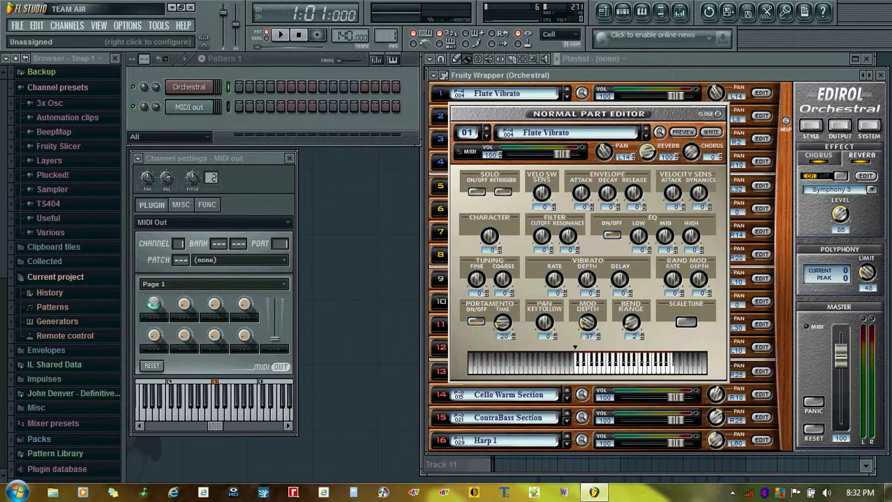
right_click(153, 303)
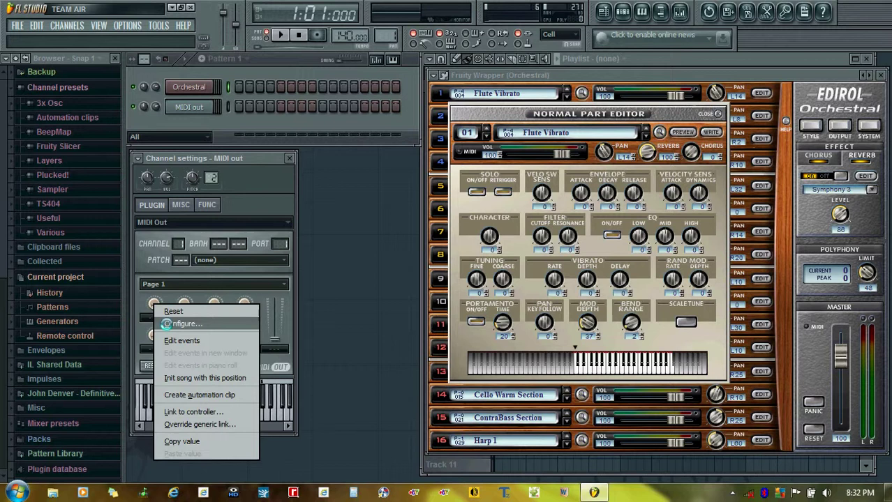
left_click(168, 324)
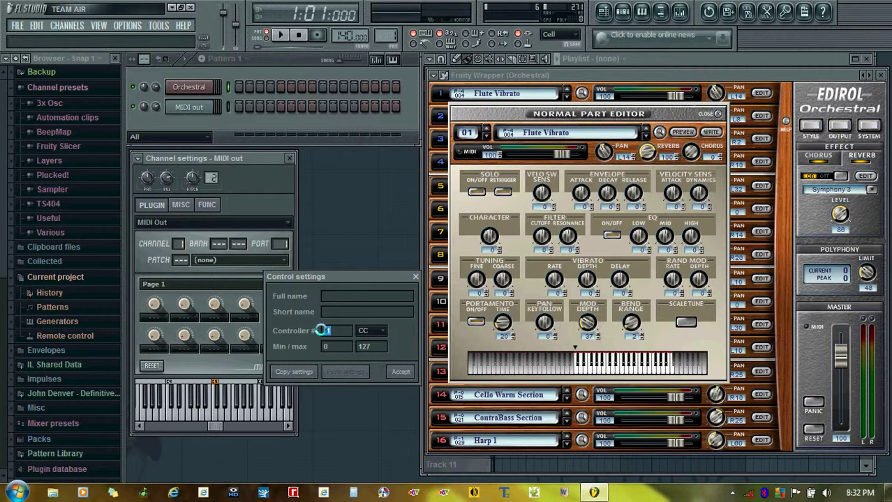
type("10")
left_click(330, 295)
Step: Name the knob PAN with short name pan, accept, and turn it to pan the flute right
type("Pan")
key("Return")
left_click(328, 312)
type("pan")
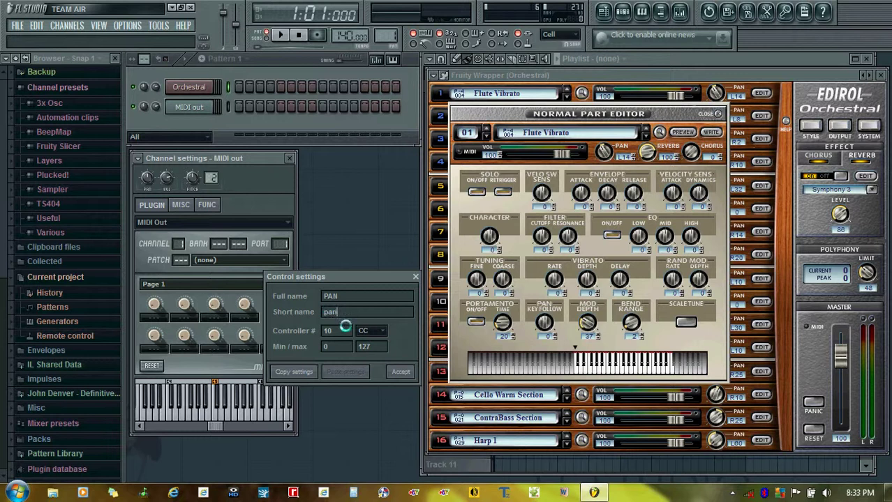
left_click(395, 370)
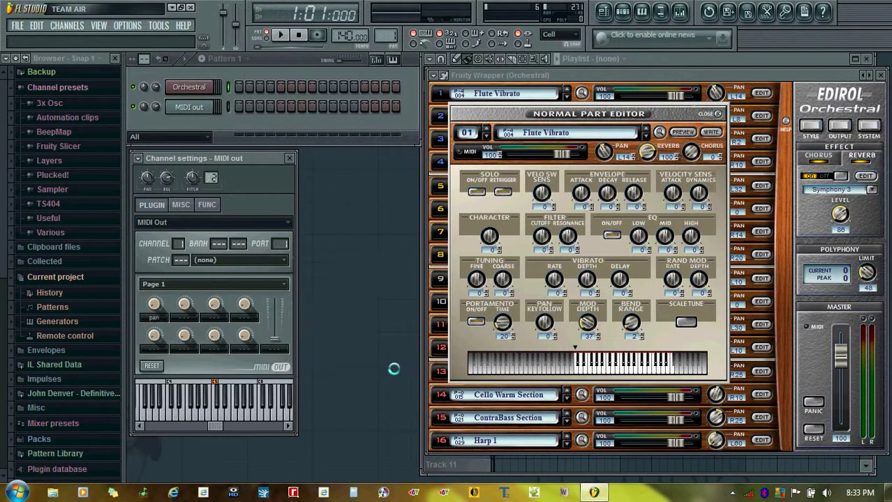
left_click_drag(154, 303, 185, 280)
Step: Reset the pan knob to centre and look up the flute's Reverb Send controller
right_click(153, 301)
left_click(170, 314)
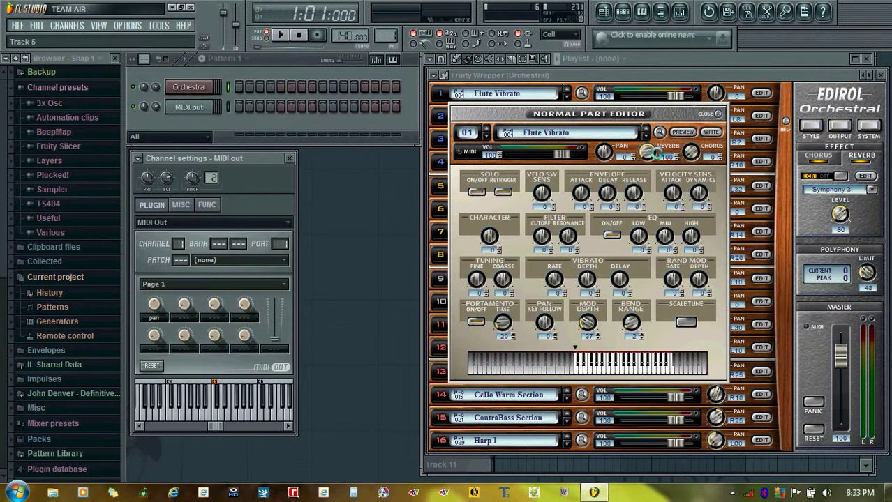
right_click(647, 150)
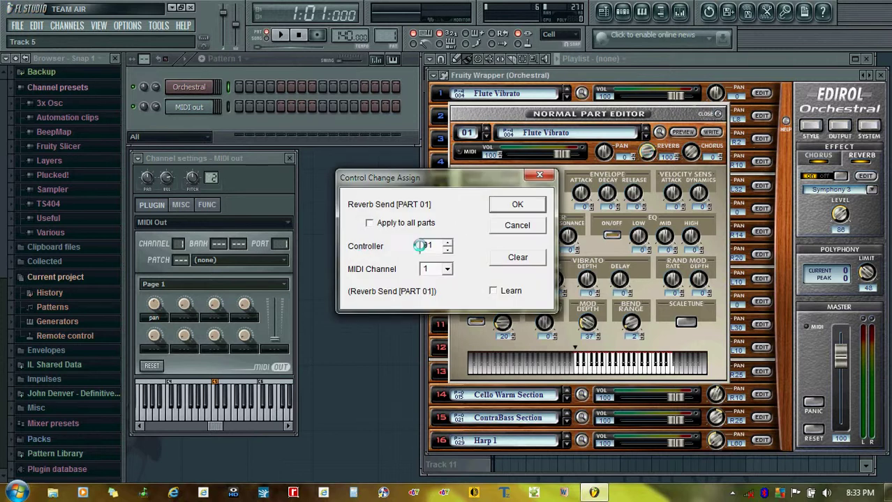
left_click(517, 204)
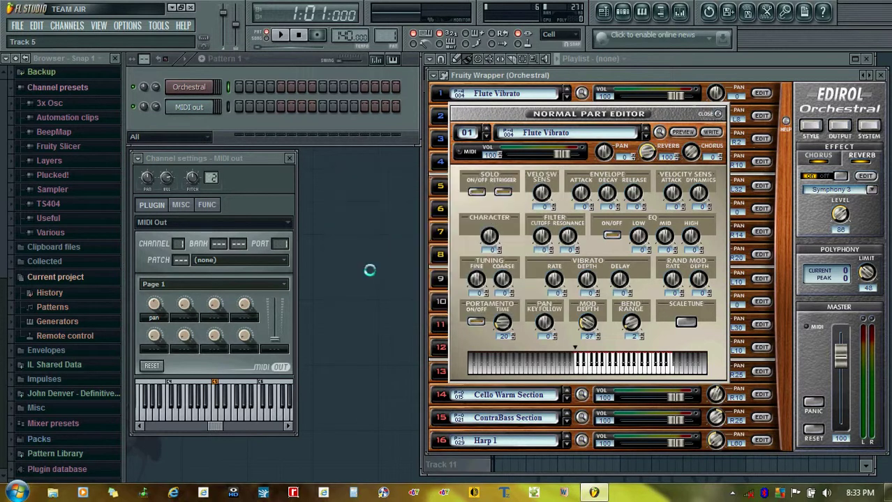
Step: Configure the second knob as controller 91, REVERB, short name Rev, and turn it
right_click(183, 304)
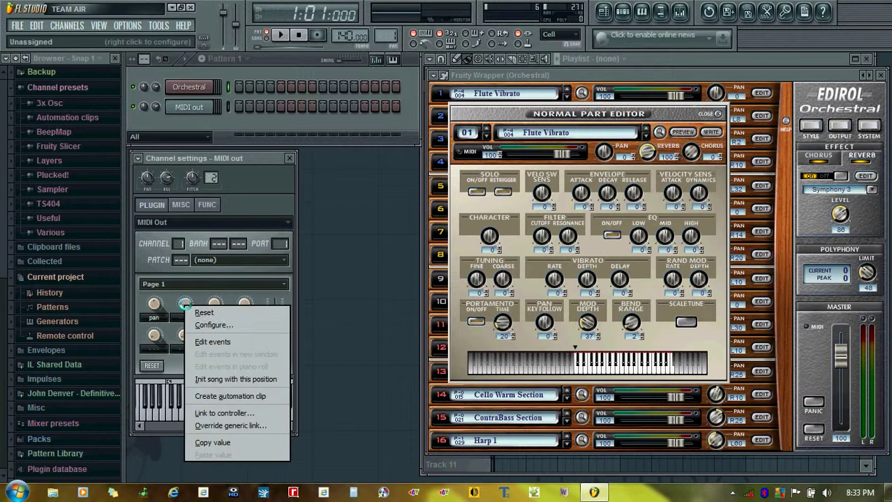
left_click(203, 325)
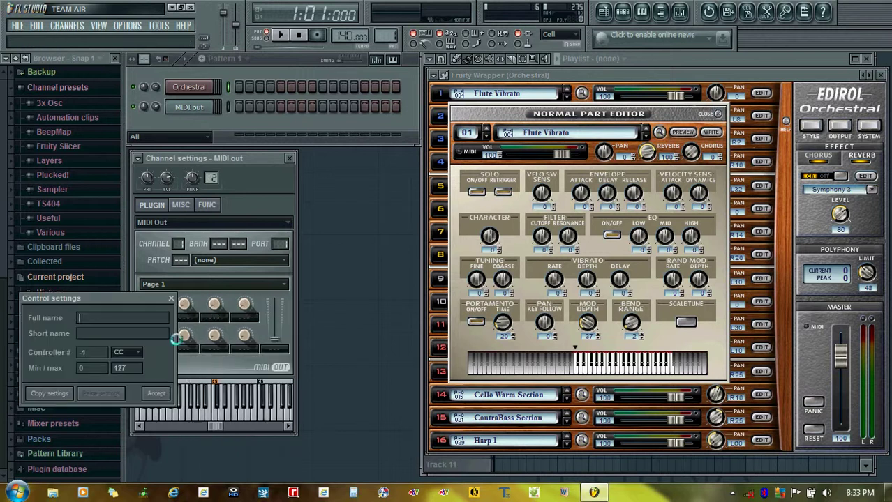
double_click(90, 357)
type("91")
left_click(82, 318)
type("REVERB")
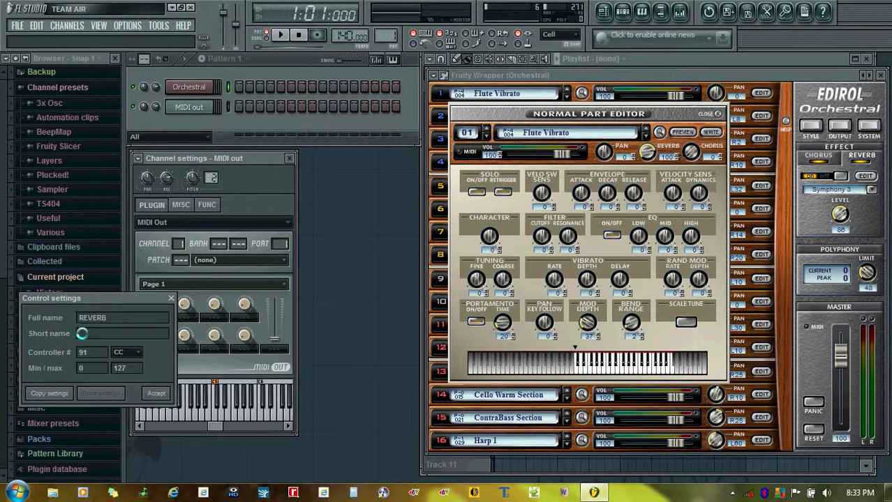
left_click(82, 333)
type("Rev")
left_click(154, 393)
left_click_drag(184, 304, 232, 298)
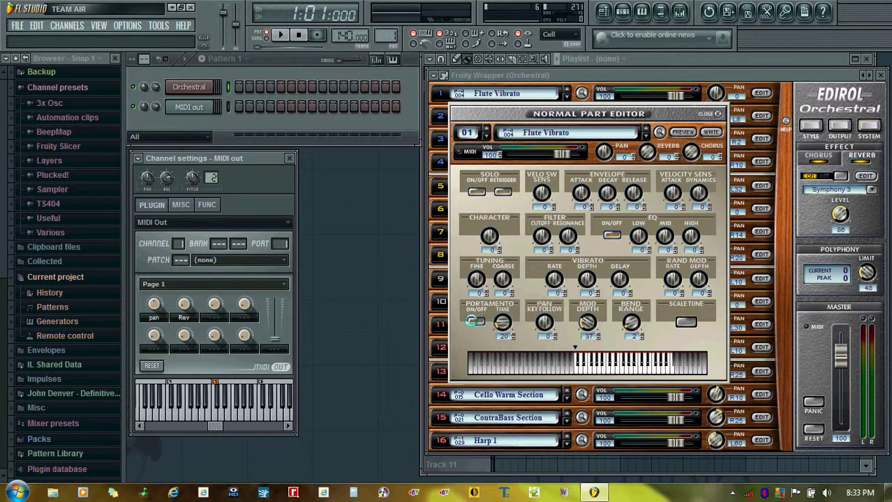
Step: Look up the flute's Portamento Sw controller and set the third knob to controller 65
right_click(472, 321)
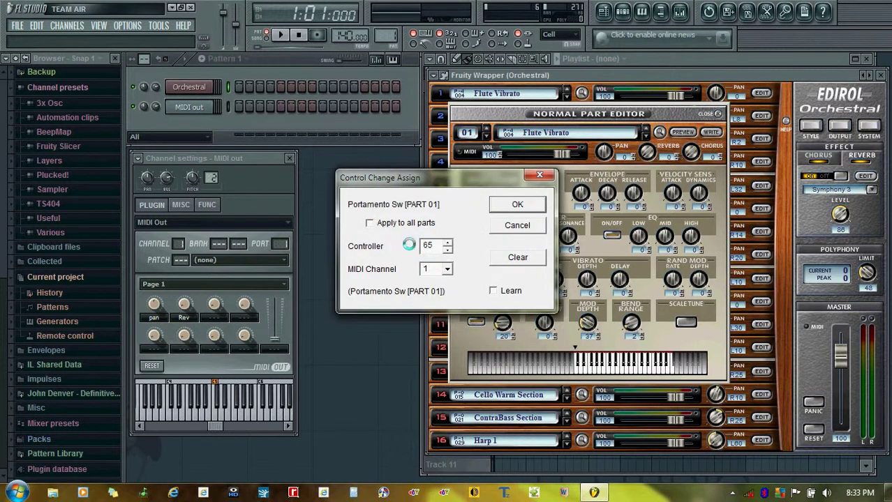
left_click(518, 203)
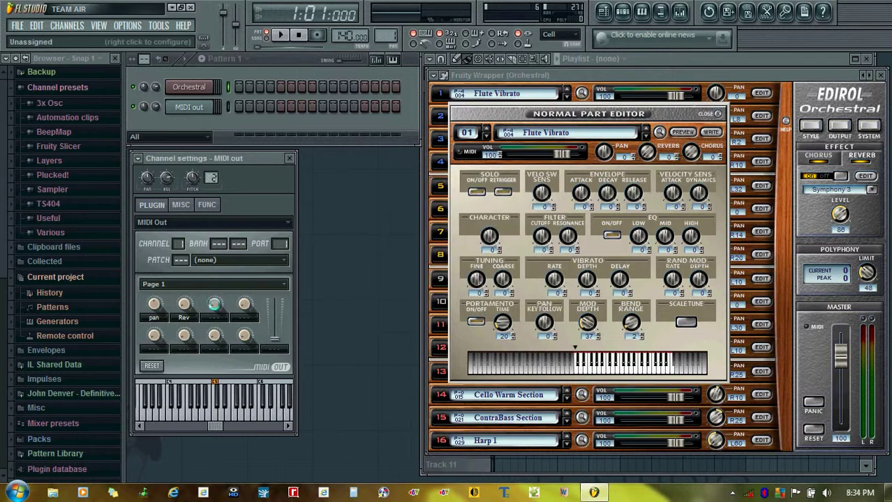
right_click(213, 304)
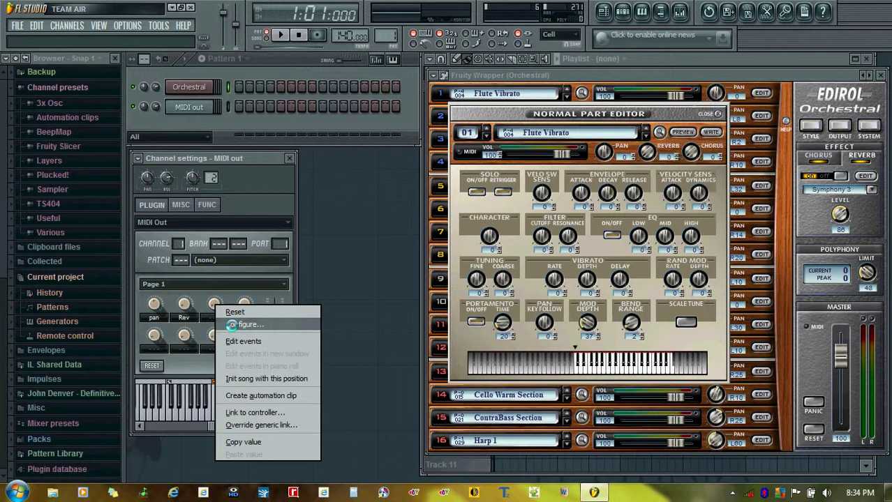
left_click(231, 324)
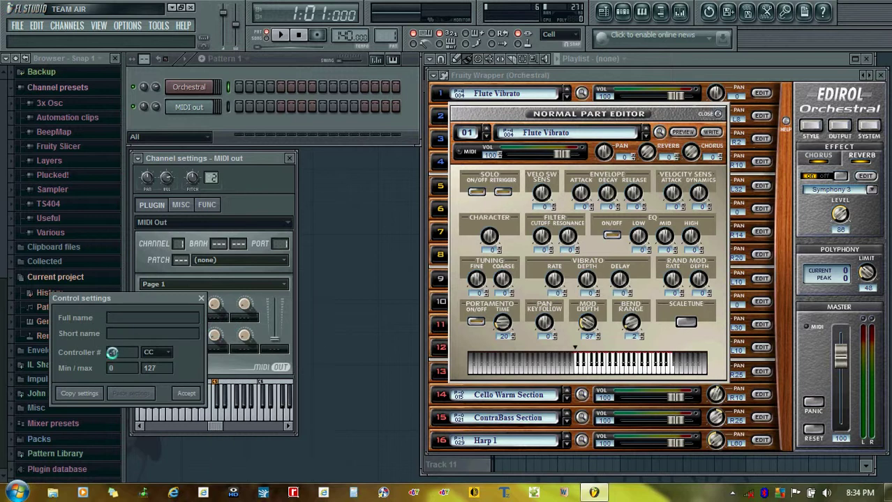
left_click(112, 353)
type("65")
left_click(113, 317)
Step: Name the third knob PORTAMENTO with short name Port, check its 63–64 range, and accept
type("PORTAMENTO")
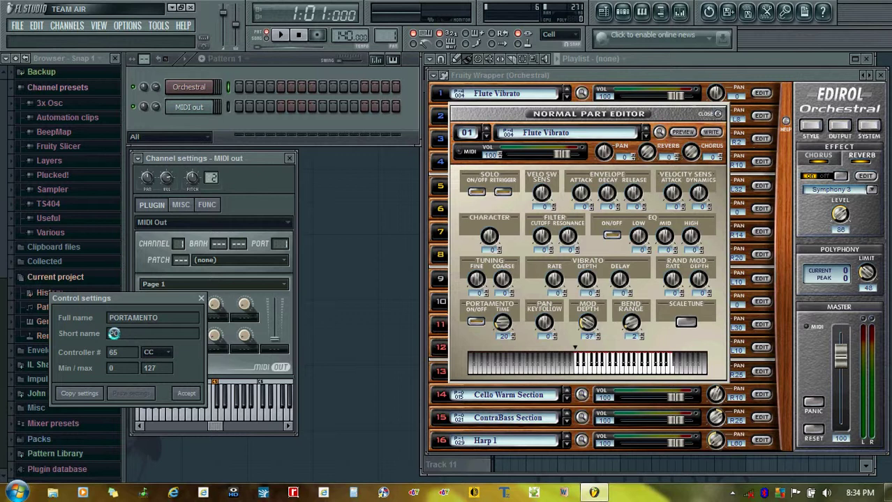
type("Port")
left_click(114, 367)
left_click(158, 368)
left_click(185, 393)
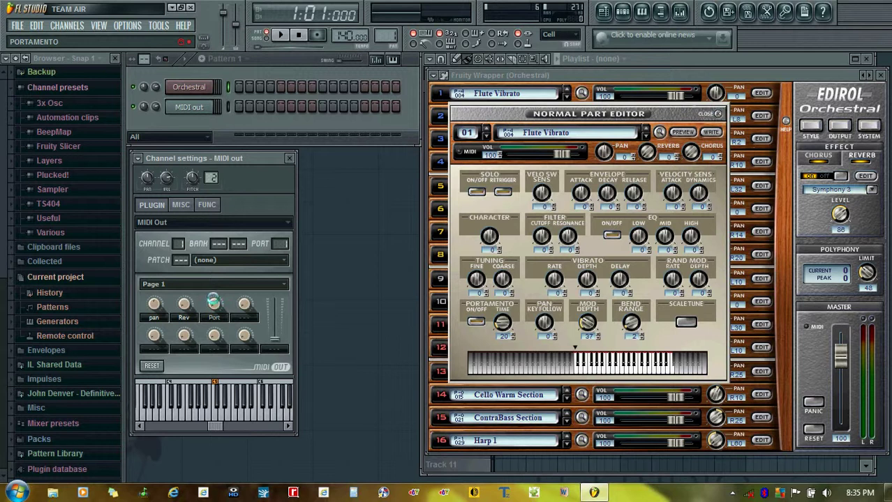
Step: Turn the Port knob to enable flute portamento, then arm recording and start recording a melody
mouse_move(213, 301)
left_mouse_down()
mouse_move(214, 274)
mouse_move(221, 316)
left_mouse_up()
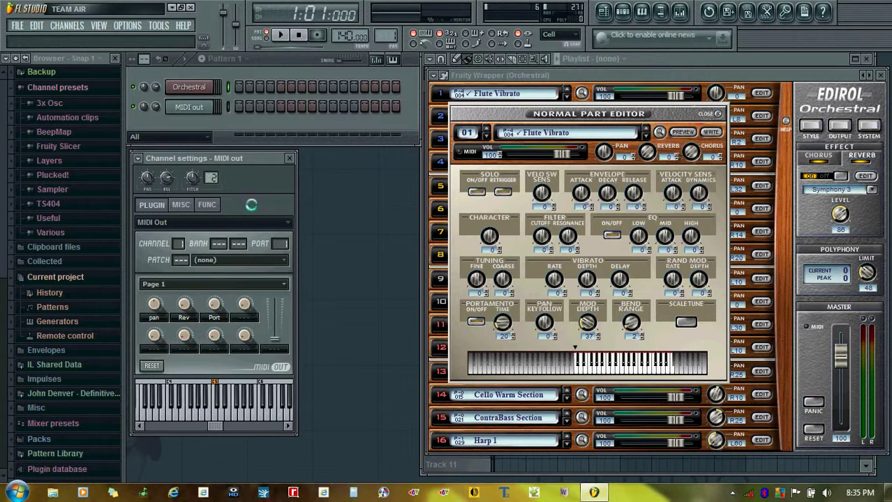
left_click(189, 107)
left_click(188, 107)
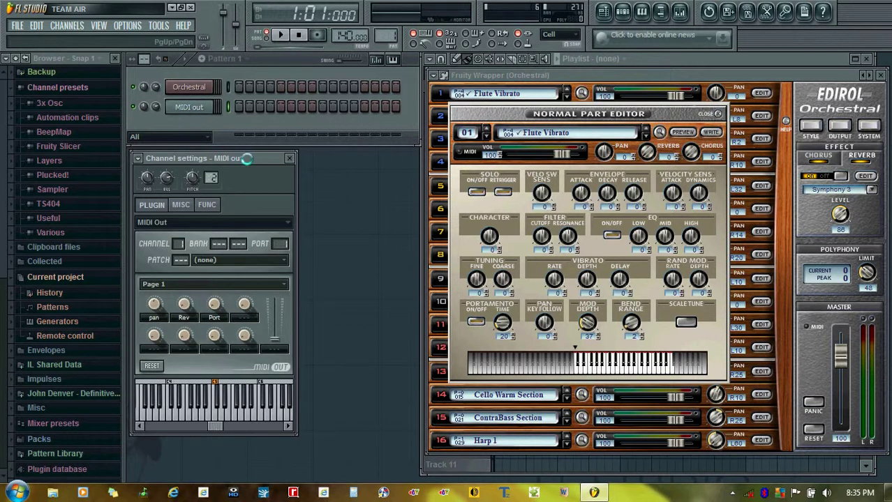
left_click(316, 35)
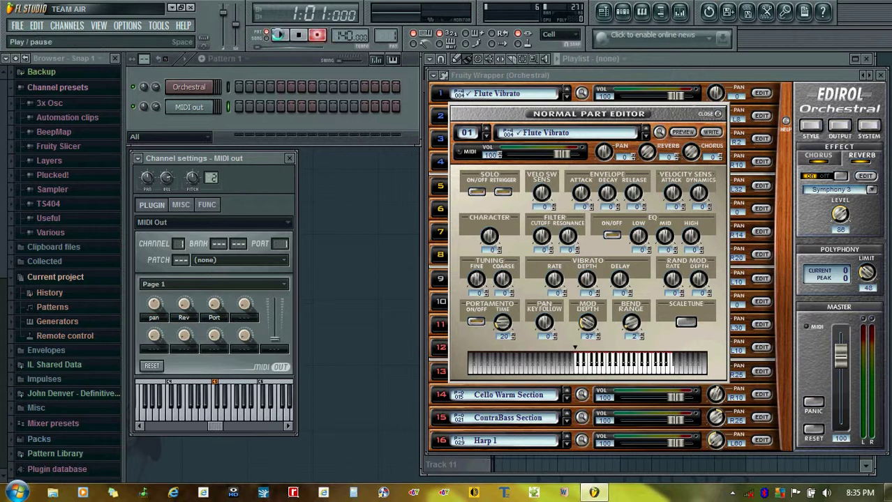
left_click(278, 35)
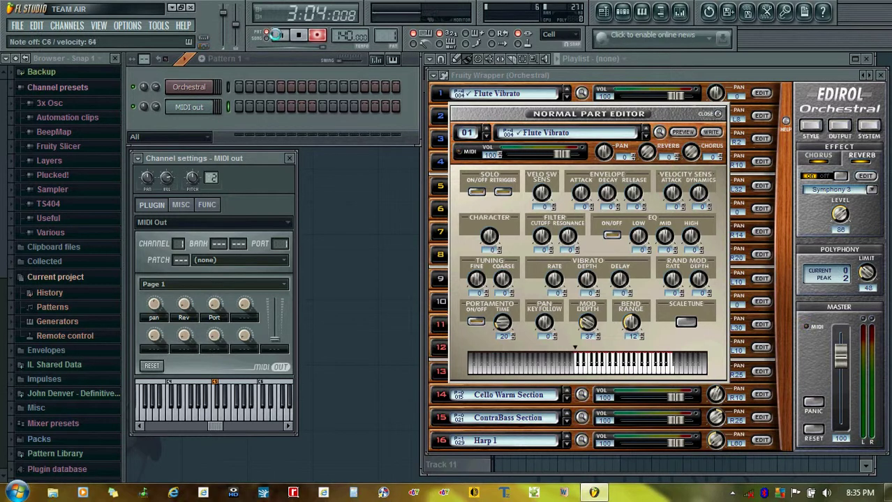
Step: Stop recording and open the MIDI Out pattern's recorded notes in the piano roll
left_click(298, 35)
left_click(317, 35)
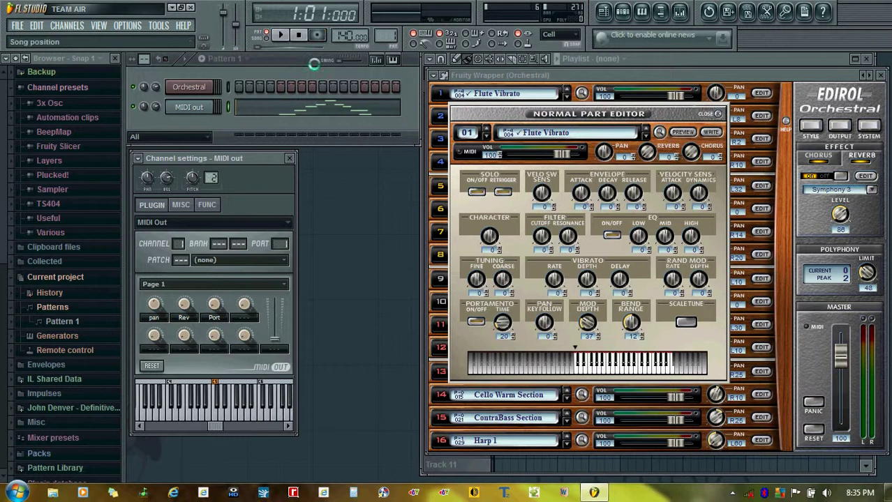
left_click(291, 107)
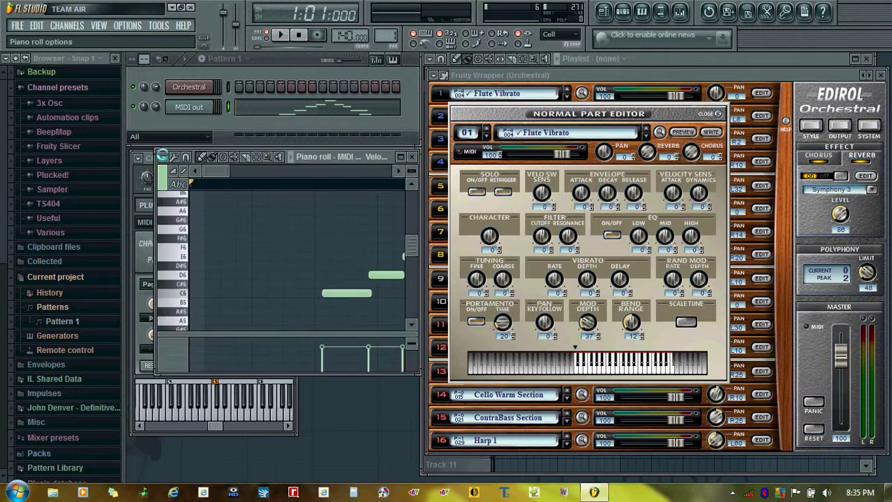
Step: Select all recorded notes, delete them, and close the piano roll
left_click(163, 156)
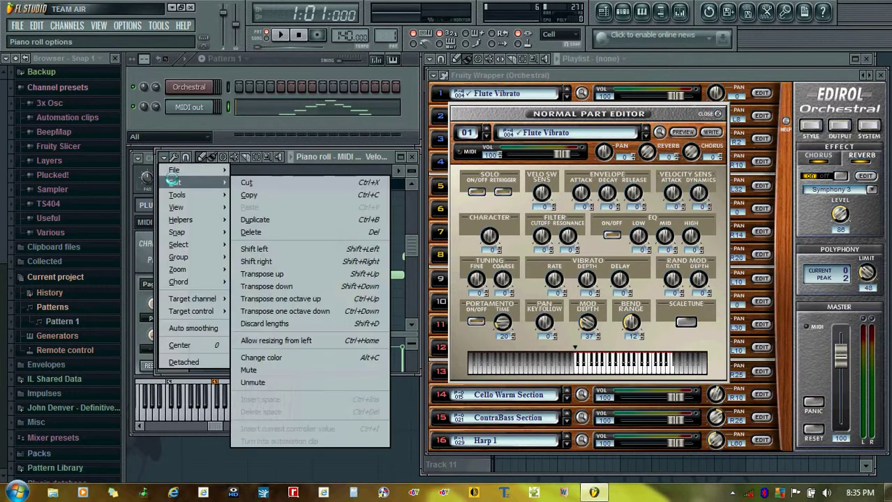
mouse_move(178, 245)
left_click(258, 144)
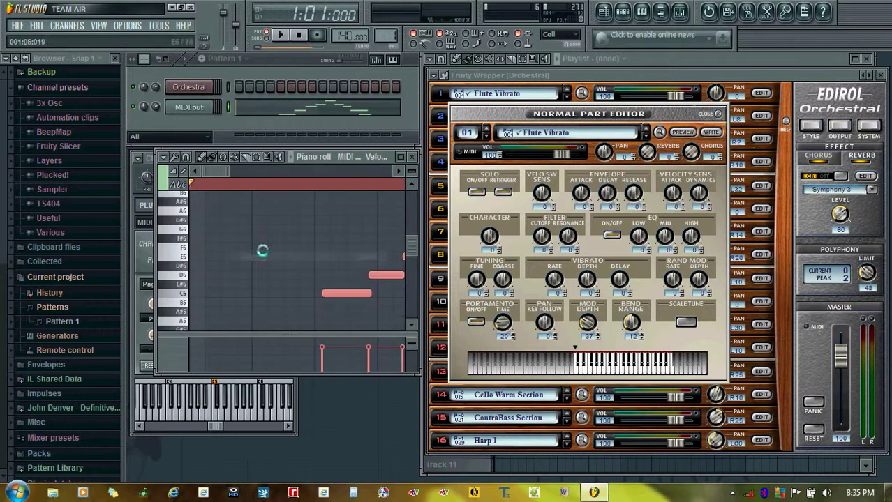
left_click(168, 155)
mouse_move(217, 185)
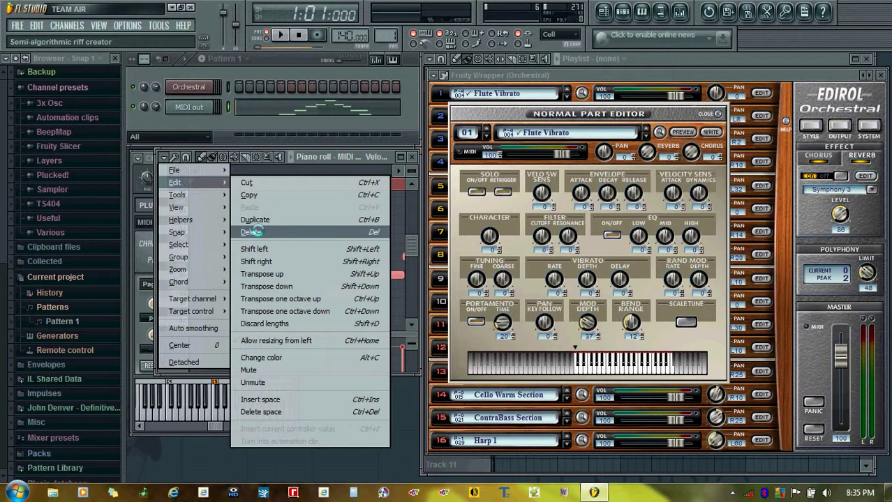
left_click(339, 171)
left_click(412, 156)
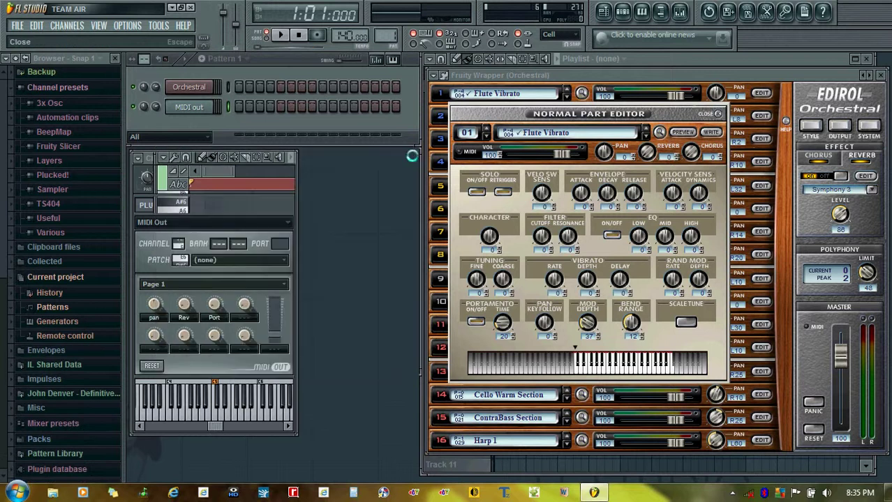
Step: Raise the Edirol master and Flute Vibrato part volumes to 127, then reposition the MIDI Out settings
left_click_drag(839, 356, 839, 329)
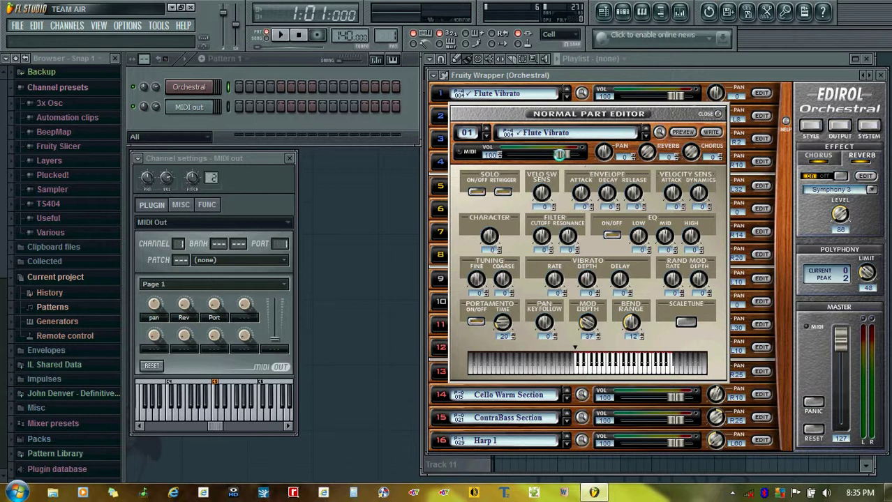
left_click_drag(561, 154, 576, 151)
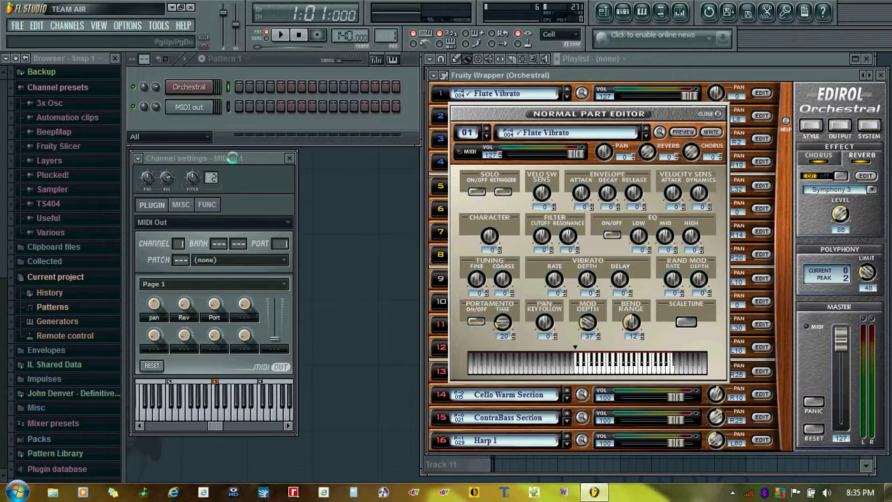
left_click(200, 108)
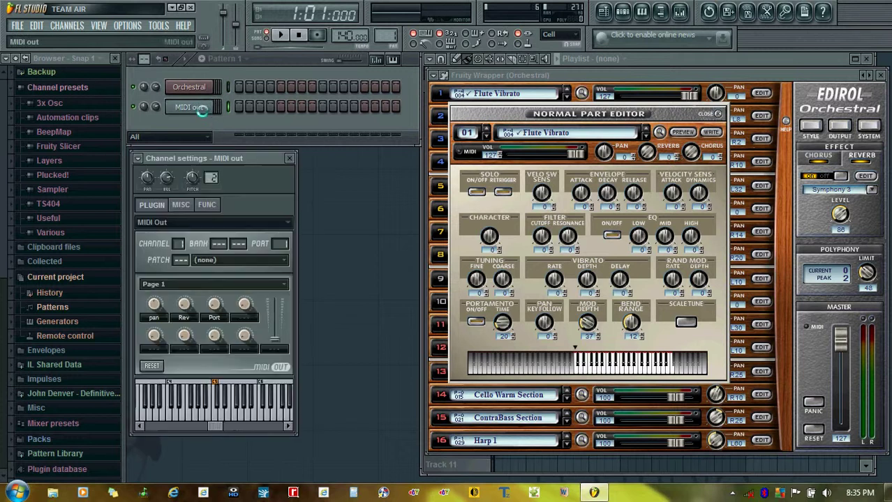
left_click_drag(254, 158, 265, 158)
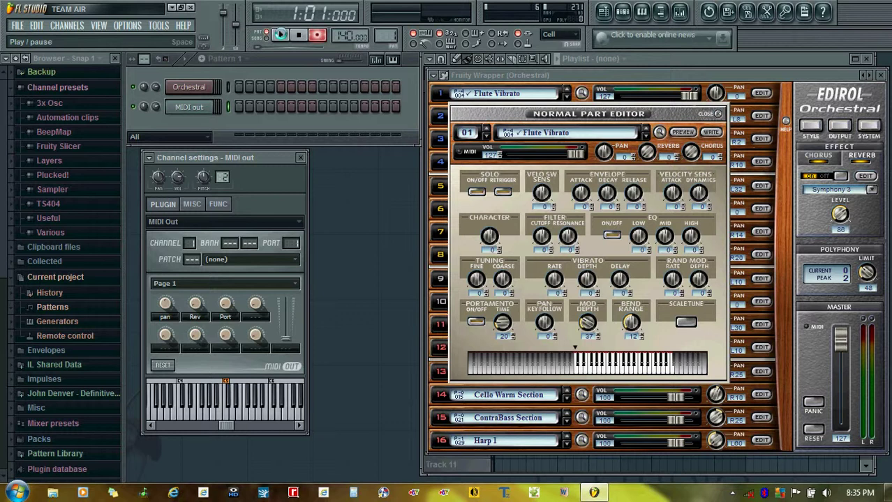
Step: With recording armed, record a new melody into Pattern 1 and stop with Space
left_click(280, 34)
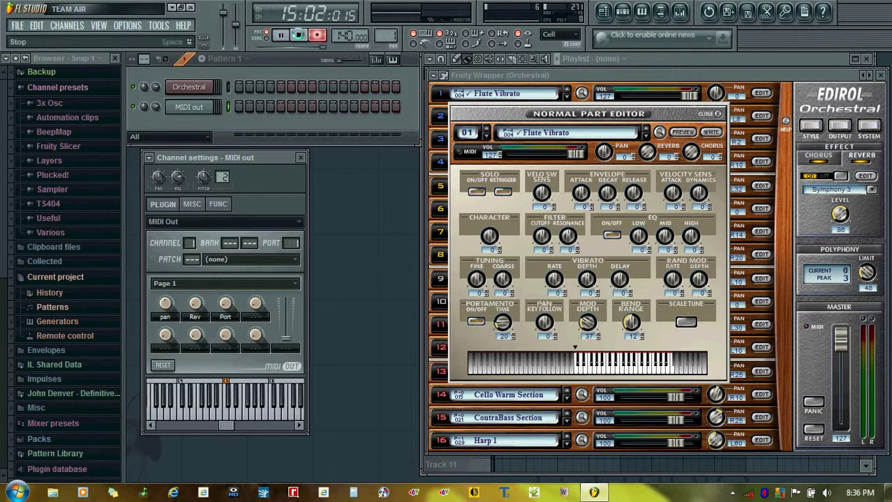
key("space")
Step: Record a pan sweep on the flute while the song plays, then replay it to check
left_click(317, 35)
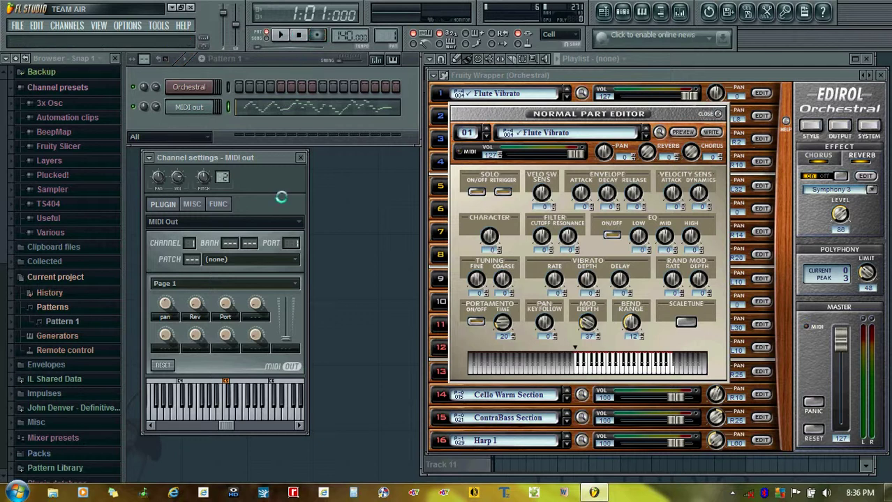
left_click(316, 35)
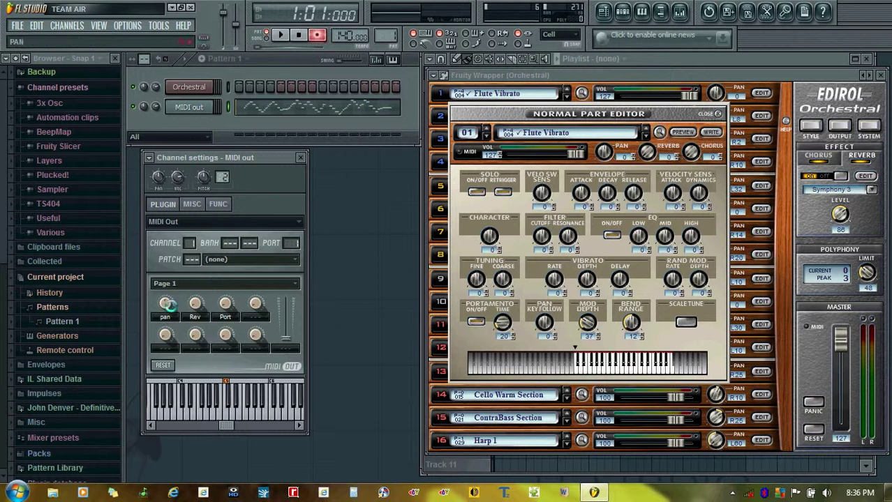
key("space")
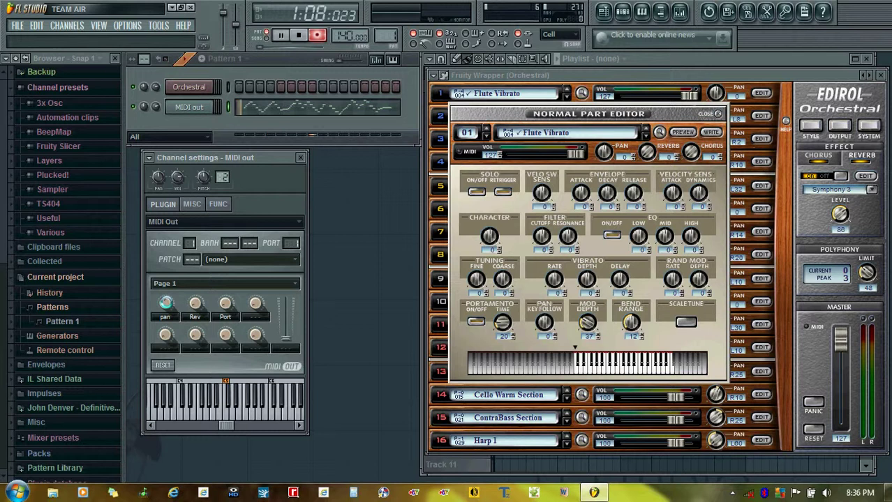
left_click_drag(166, 302, 195, 302)
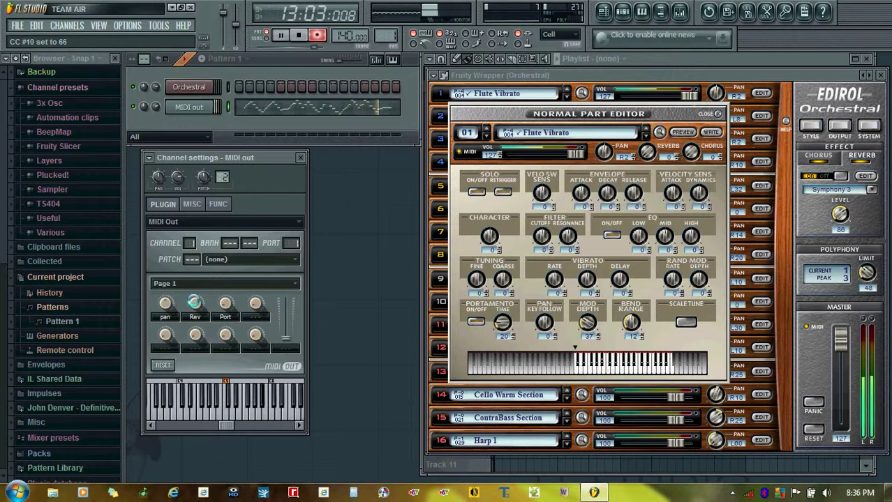
left_click(318, 34)
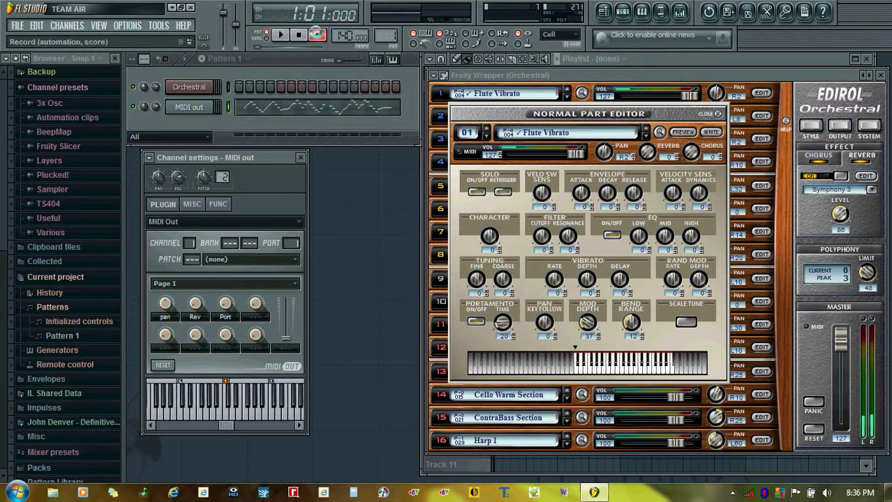
left_click(280, 35)
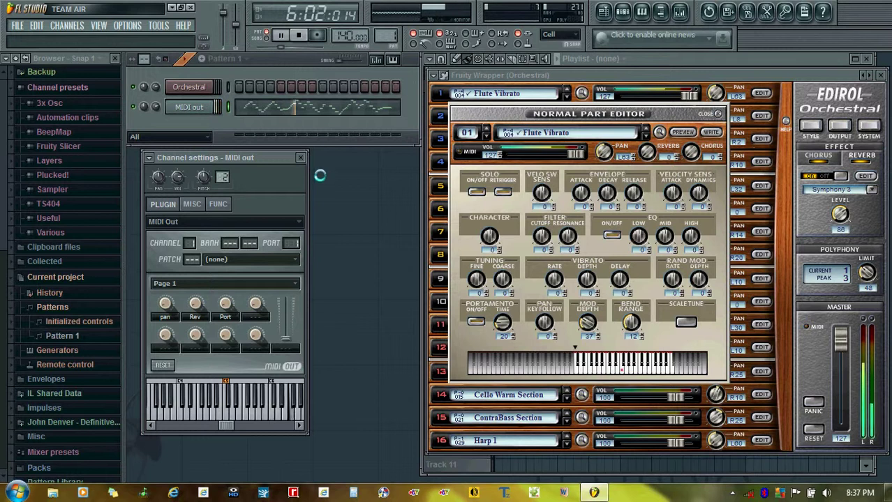
Step: Stop playback, then record a rising reverb sweep with the MIDI Out Rev knob during playback
left_click(298, 35)
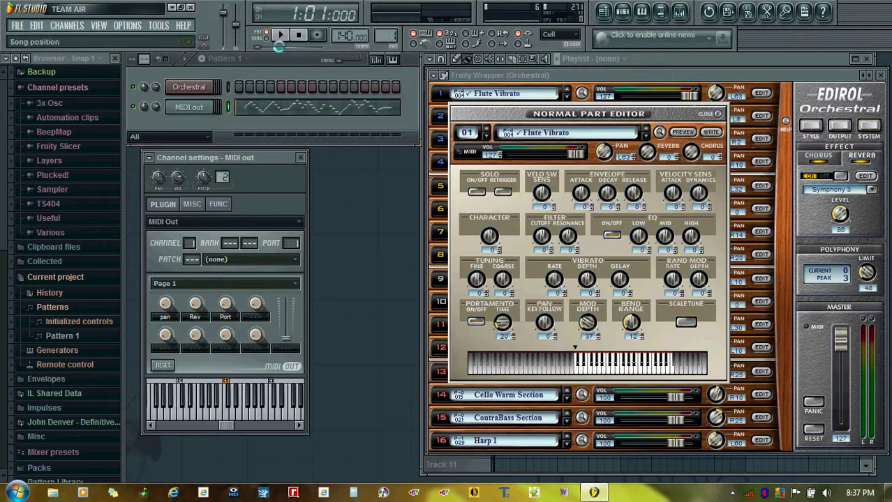
left_click(317, 35)
left_click(279, 35)
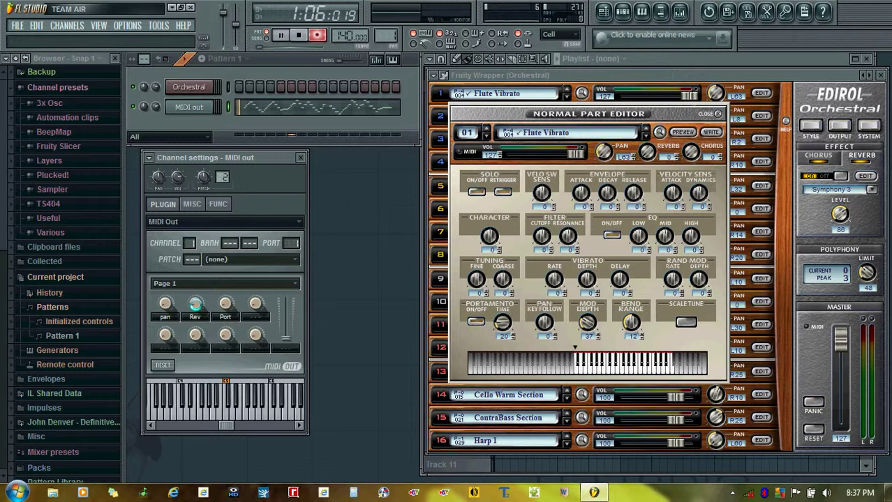
left_click_drag(196, 305, 206, 265)
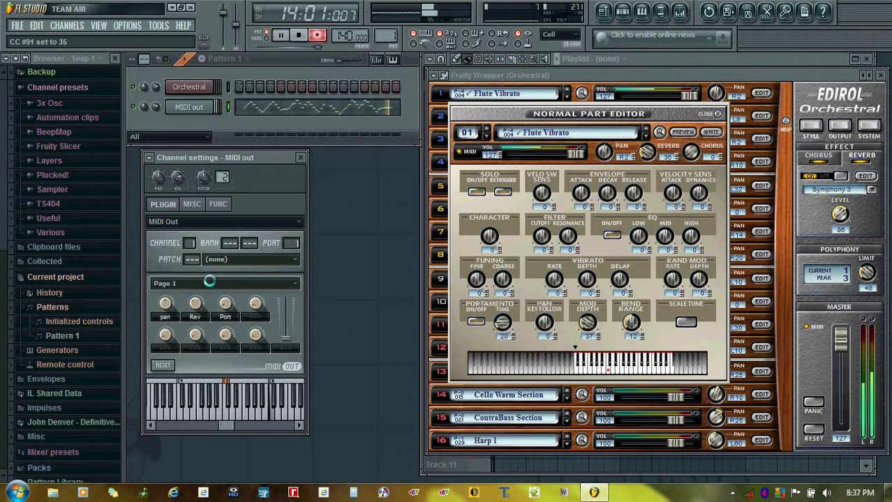
Step: Stop the recording pass, disarm Record, and play back the reverb automation
left_click(298, 35)
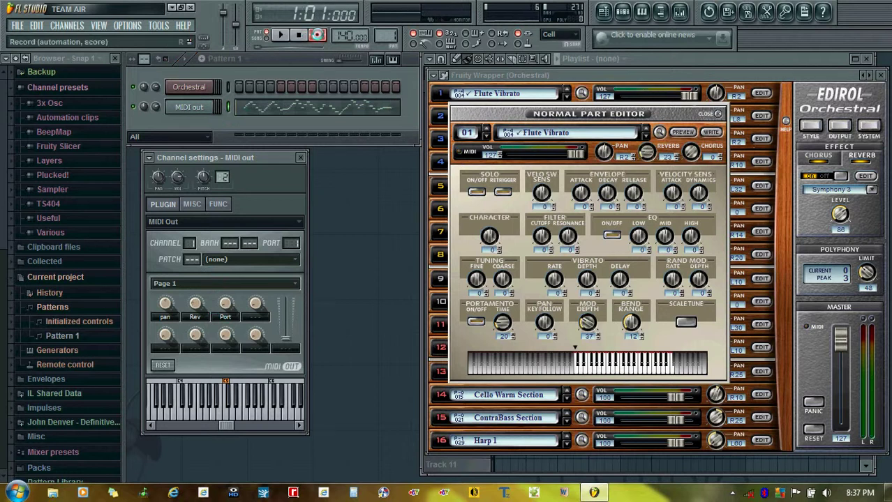
left_click(317, 35)
left_click(285, 34)
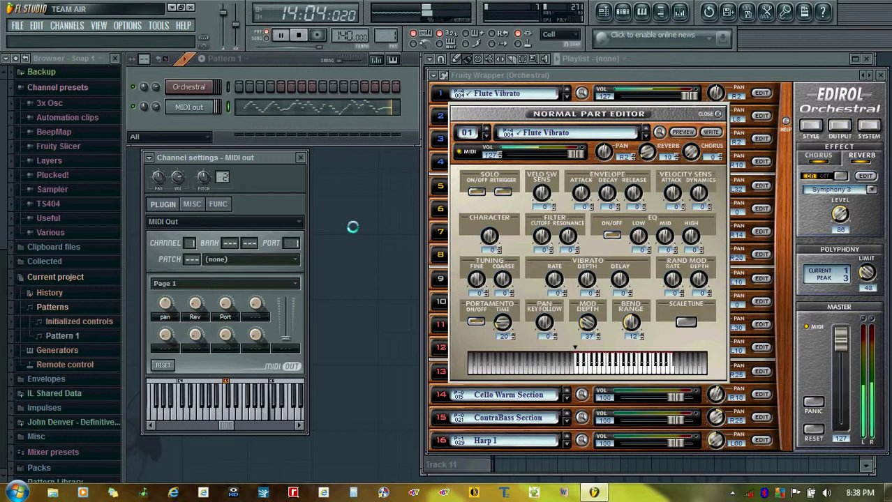
Step: Stop playback and raise the flute's Portamento TIME from 20 to 26
left_click(299, 35)
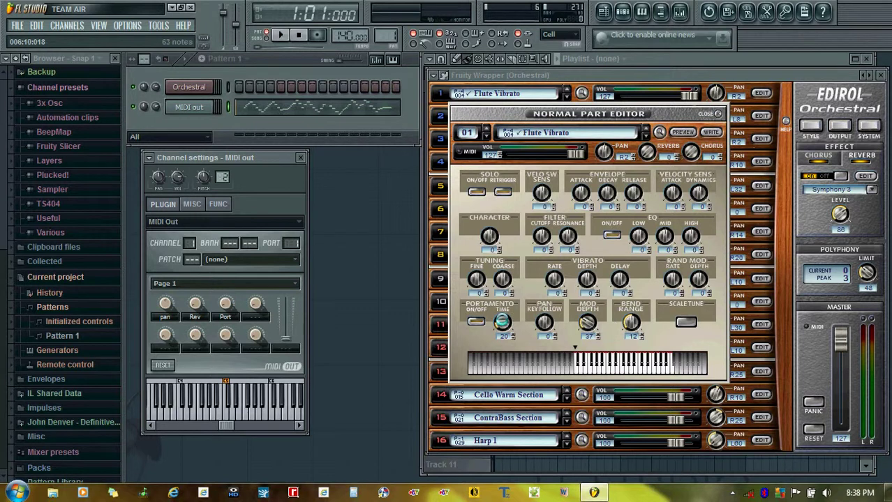
left_click_drag(502, 321, 502, 319)
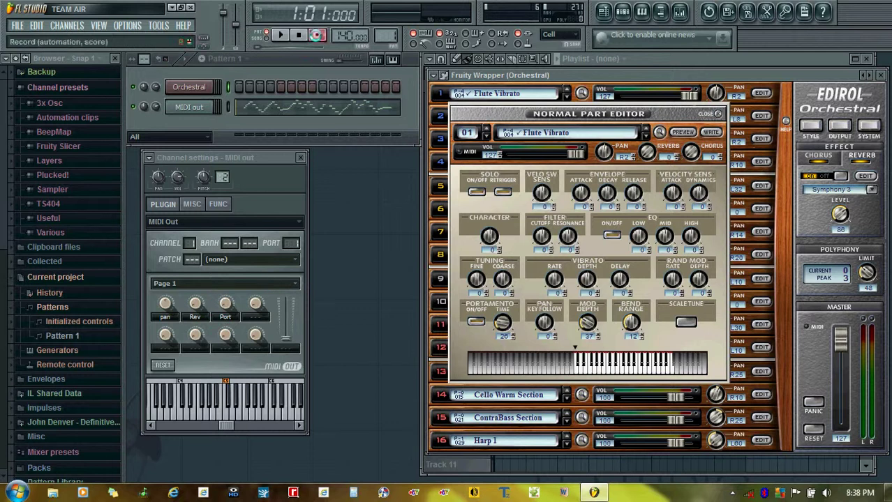
Step: Record the Port knob switching portamento on, then replay the song and stop it
left_click(316, 34)
left_click(280, 35)
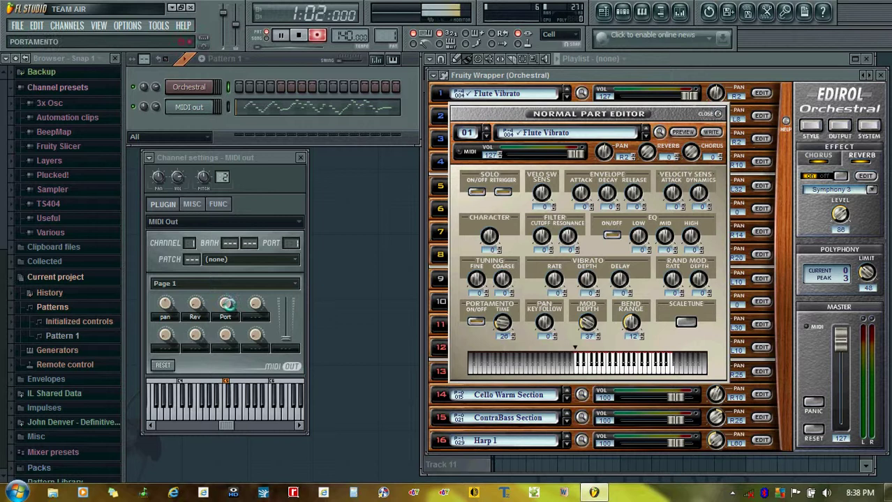
left_click_drag(228, 303, 221, 268)
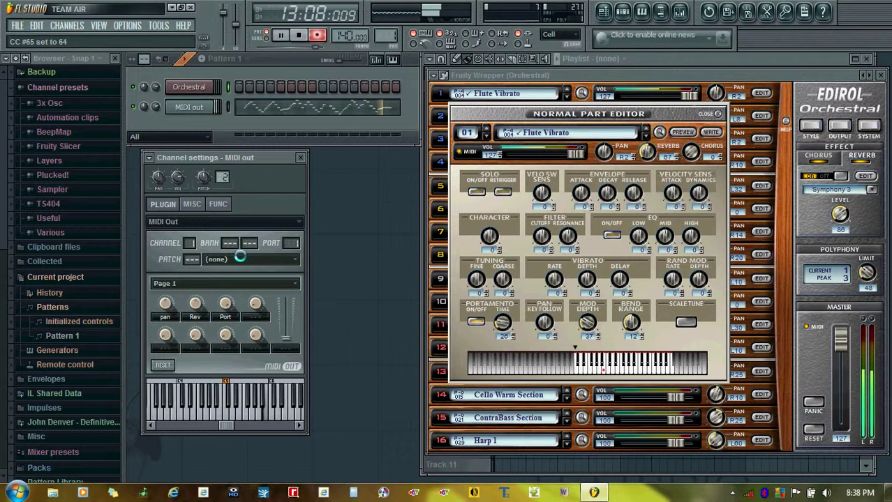
left_click(298, 35)
left_click(281, 35)
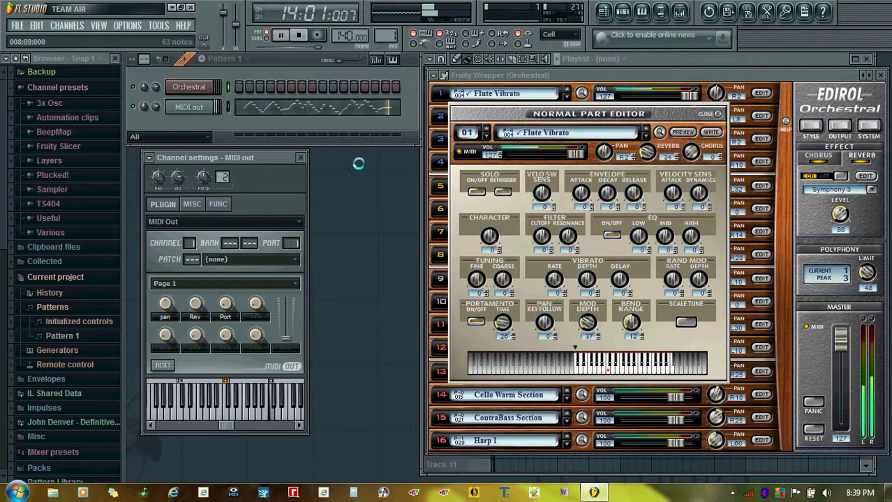
key("space")
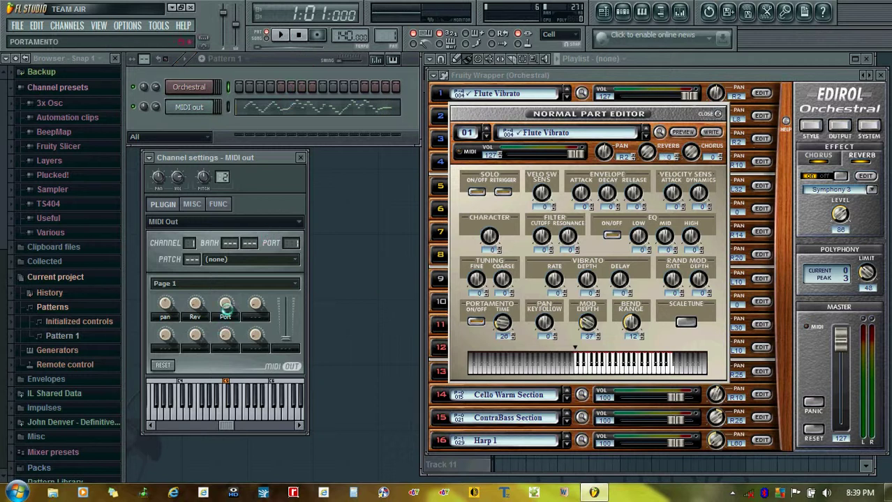
Step: Open the MIDI Out pattern in a maximized piano roll and its event type list
left_click(280, 107)
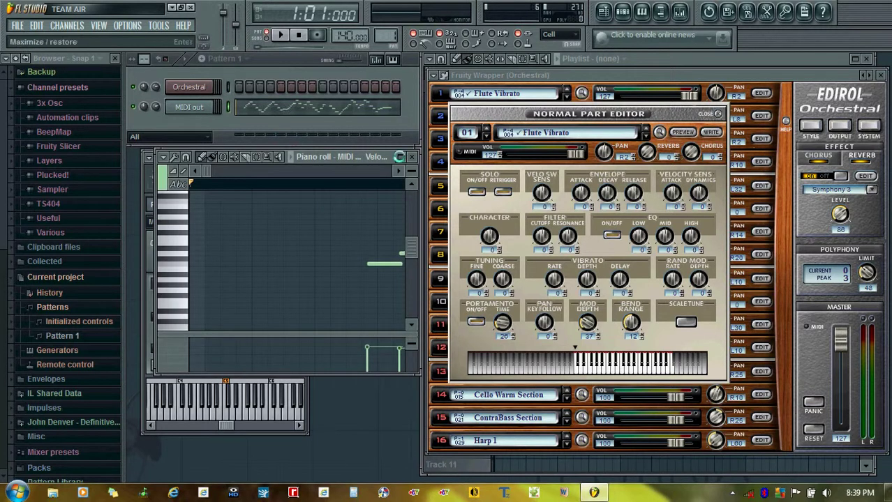
left_click(399, 156)
left_click(380, 59)
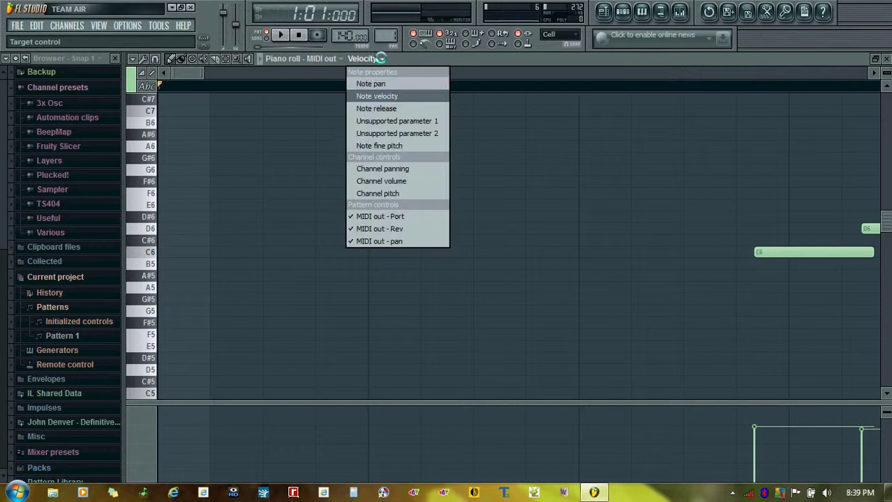
Step: Show the Port lane and draw portamento on/off levels across stretches of the melody
left_click(404, 216)
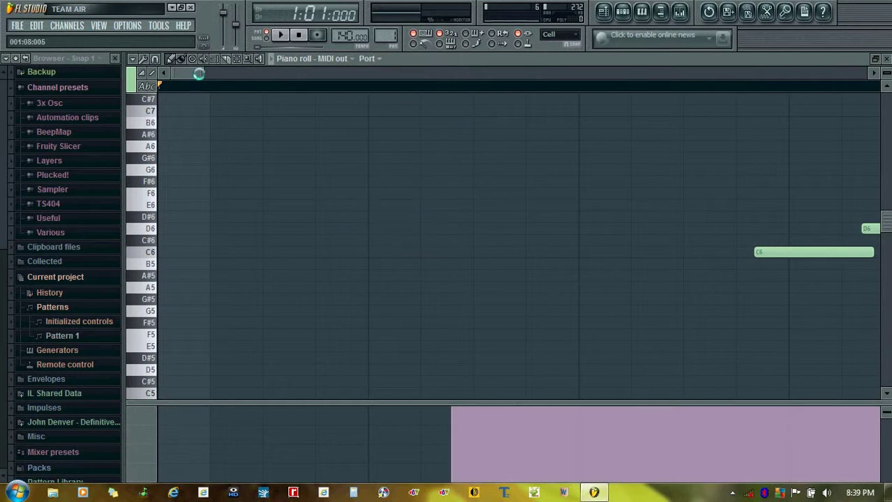
left_click_drag(253, 73, 276, 77)
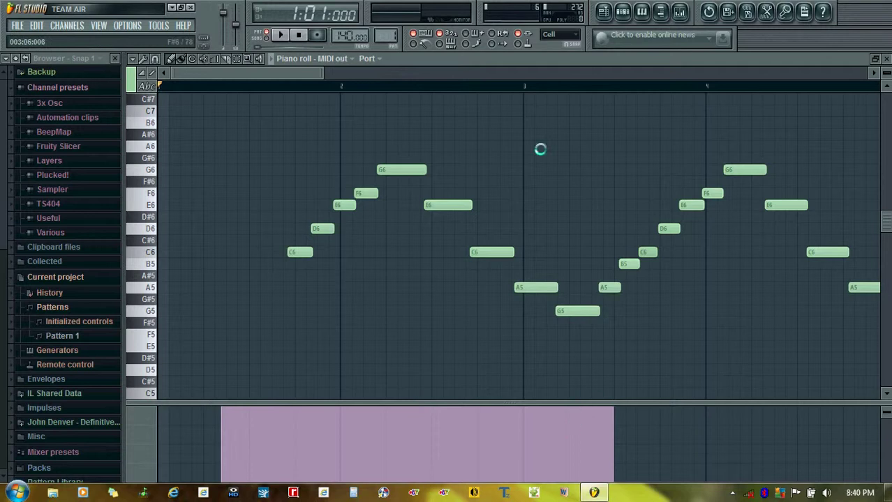
left_click_drag(292, 72, 363, 71)
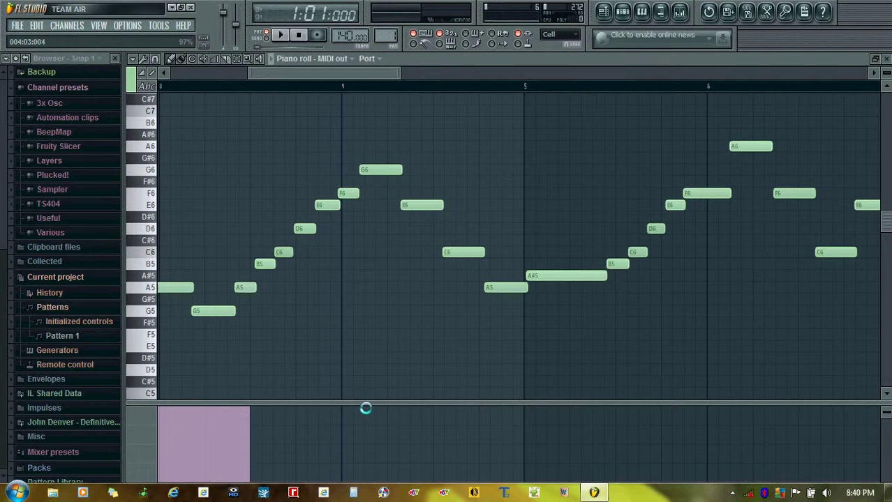
left_click(366, 408)
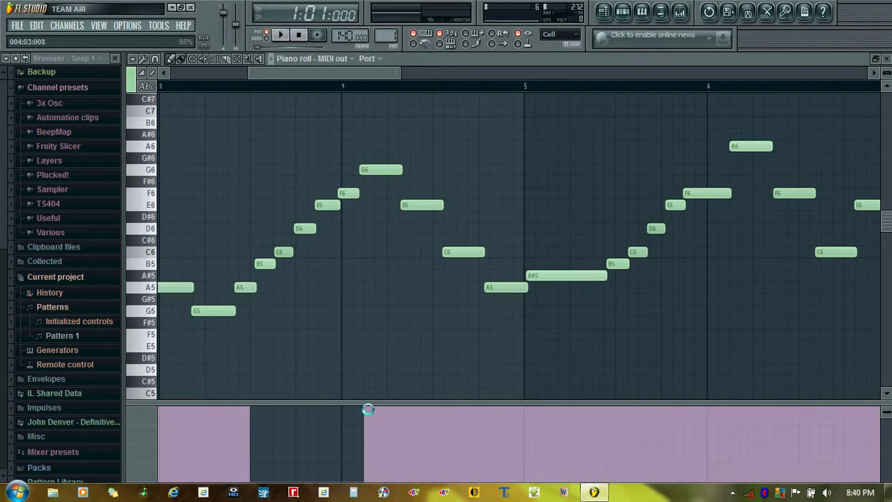
left_click_drag(365, 72, 427, 72)
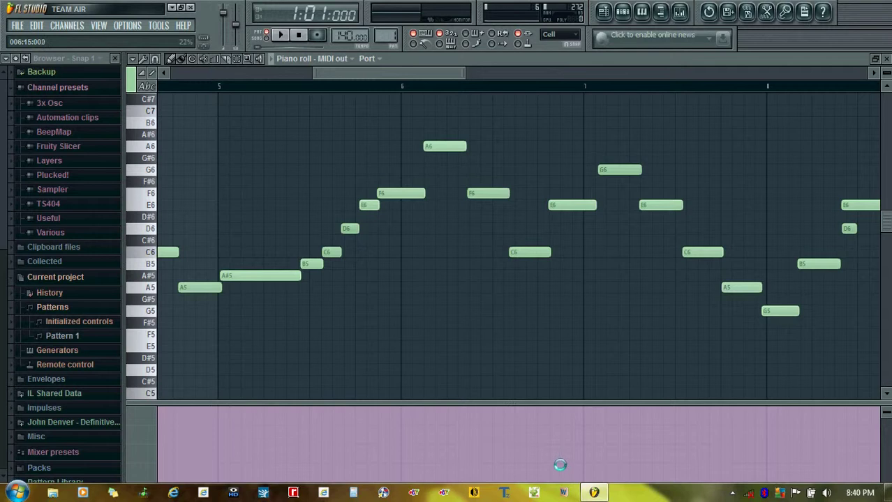
left_click(560, 411)
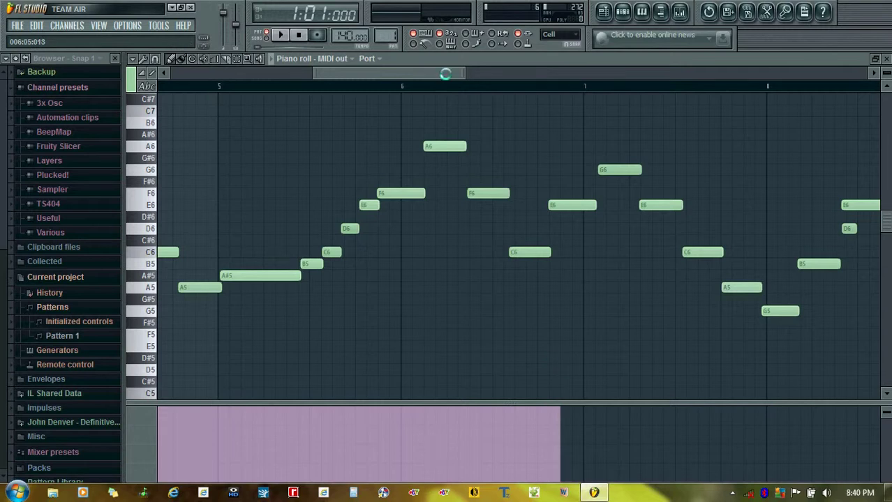
left_click_drag(442, 72, 534, 66)
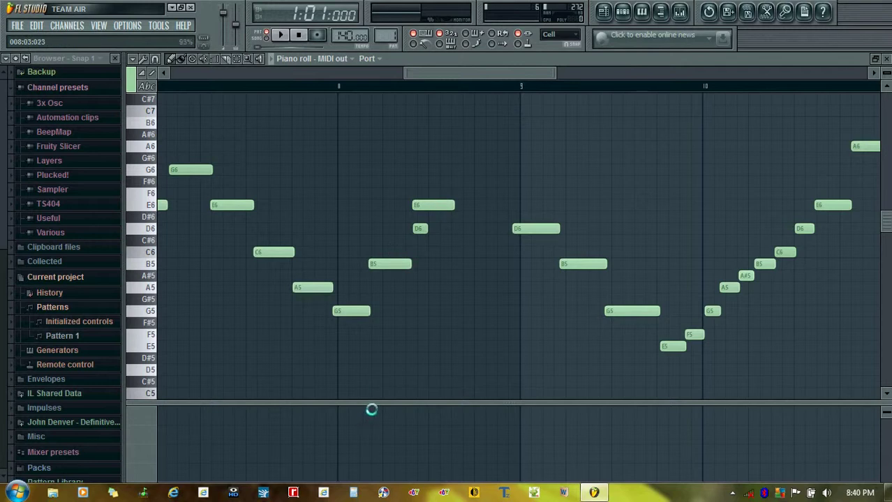
left_click(368, 412)
left_click_drag(488, 72, 582, 72)
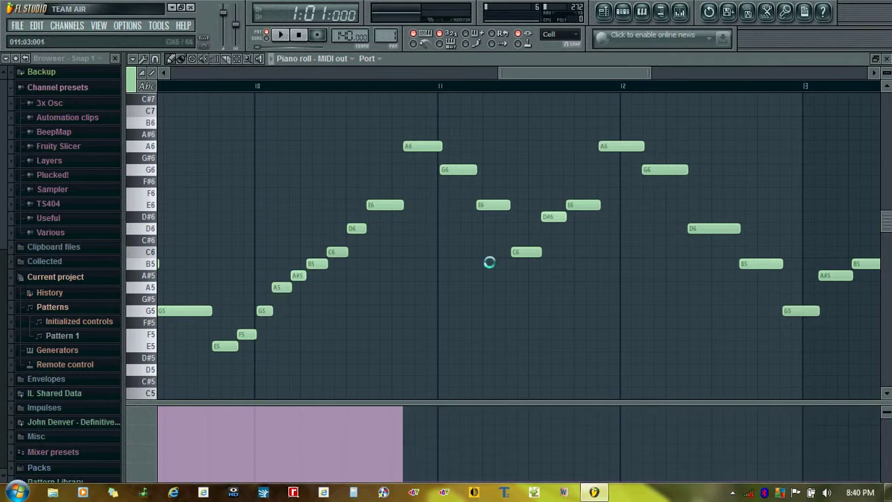
left_click_drag(571, 73, 606, 70)
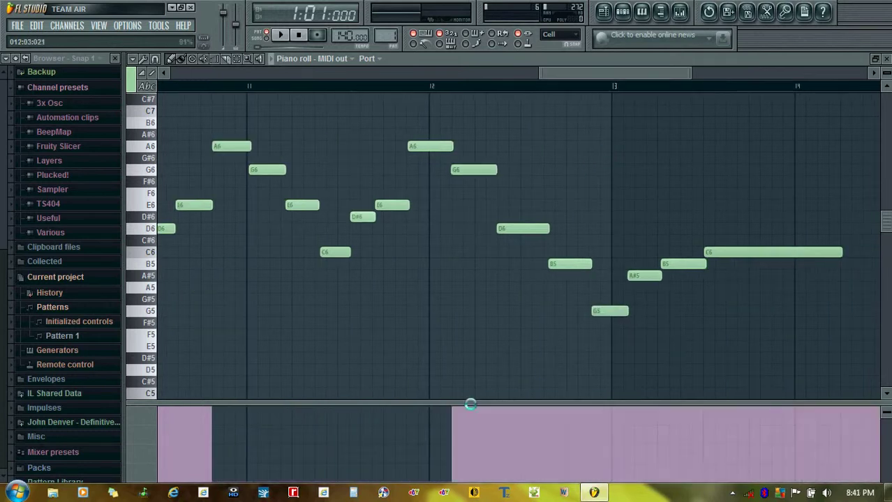
left_click_drag(617, 72, 665, 73)
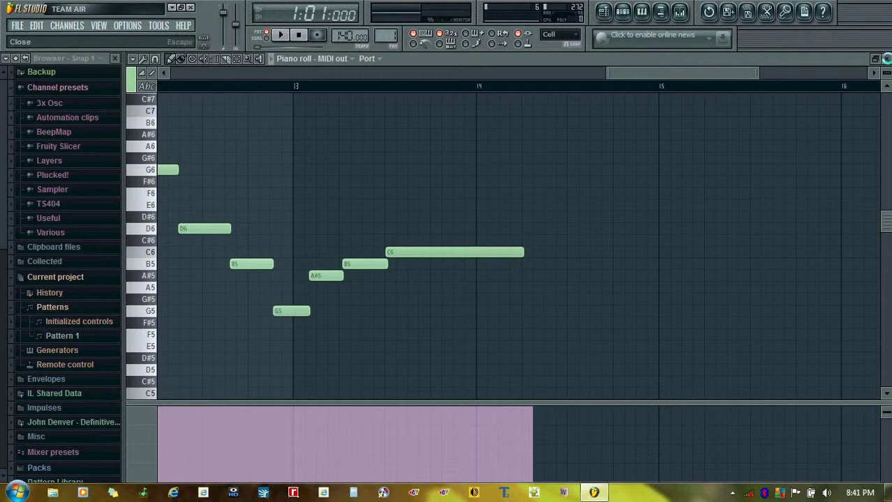
Step: Restore the piano roll window, play the edited automation, then stop and close the piano roll
left_click(873, 58)
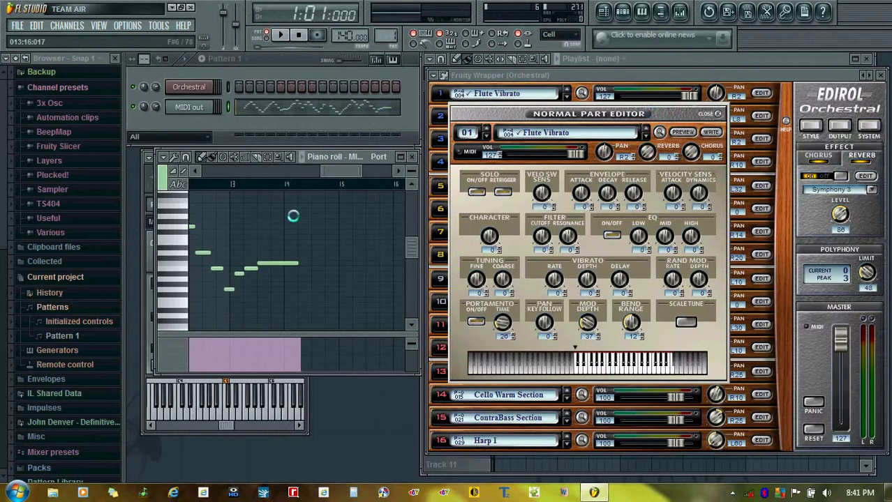
left_click_drag(336, 173, 222, 172)
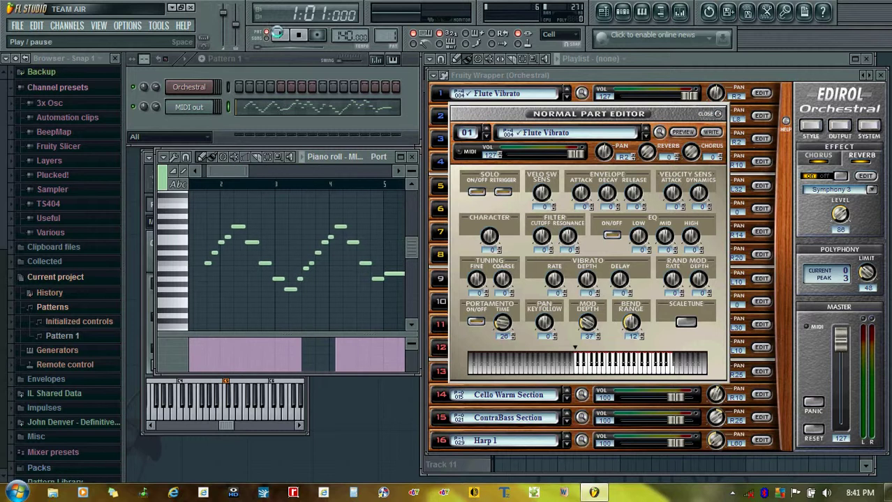
left_click(278, 34)
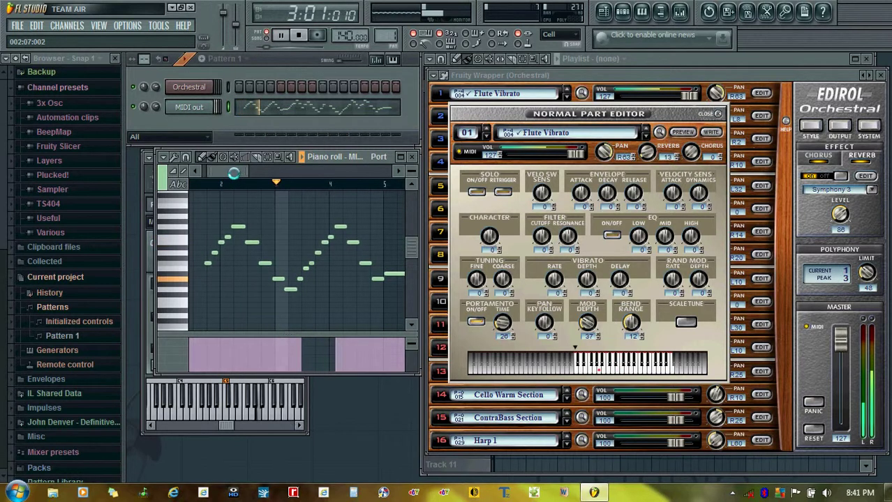
left_click_drag(234, 173, 340, 169)
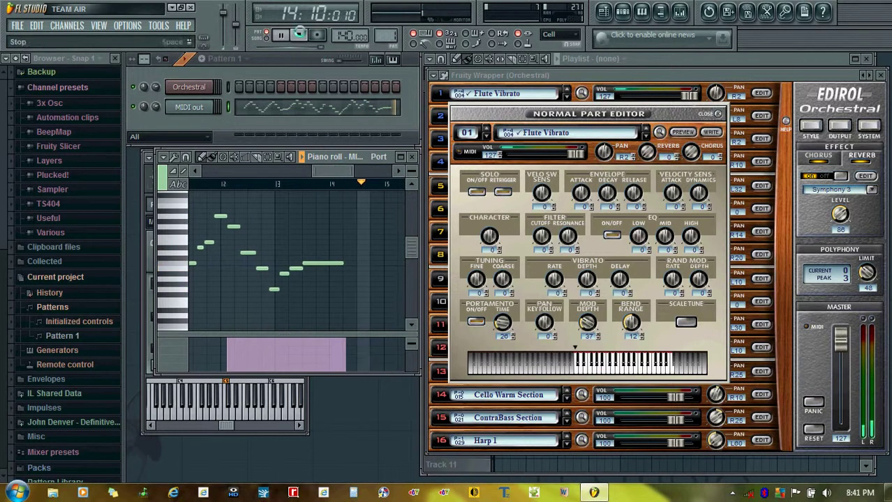
left_click(299, 35)
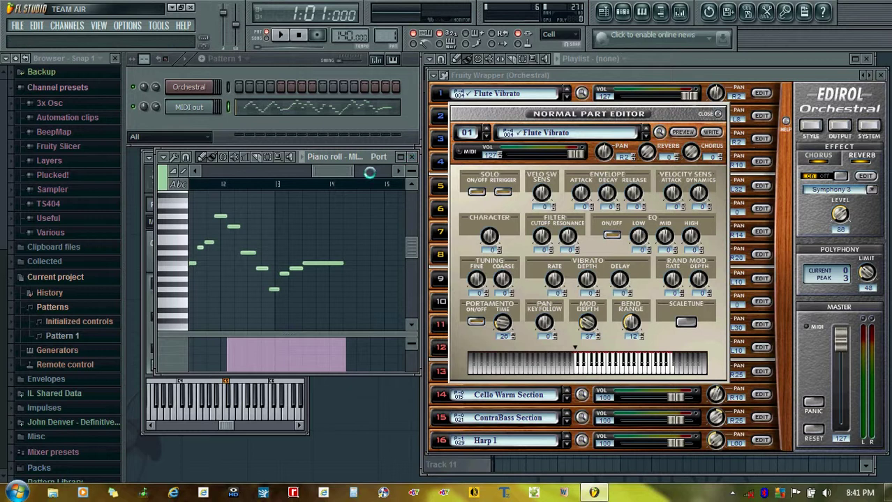
left_click(412, 155)
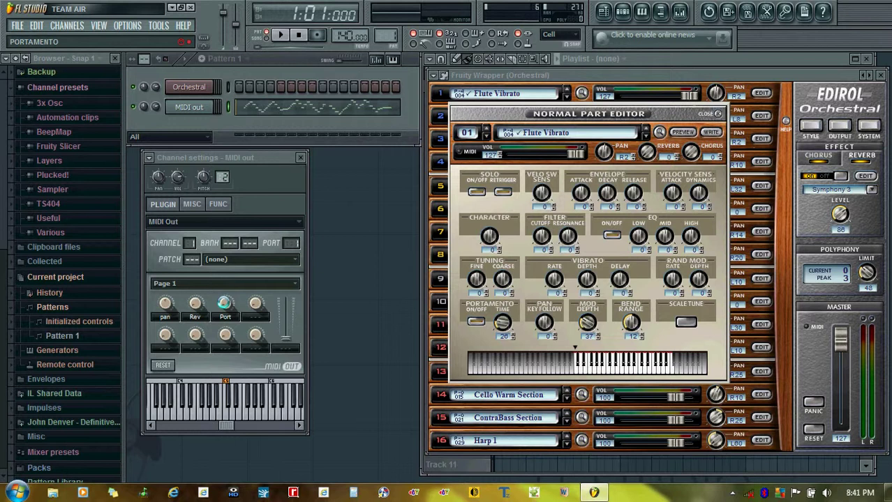
Step: Open the Port knob's event editor and select all its recorded events
right_click(224, 302)
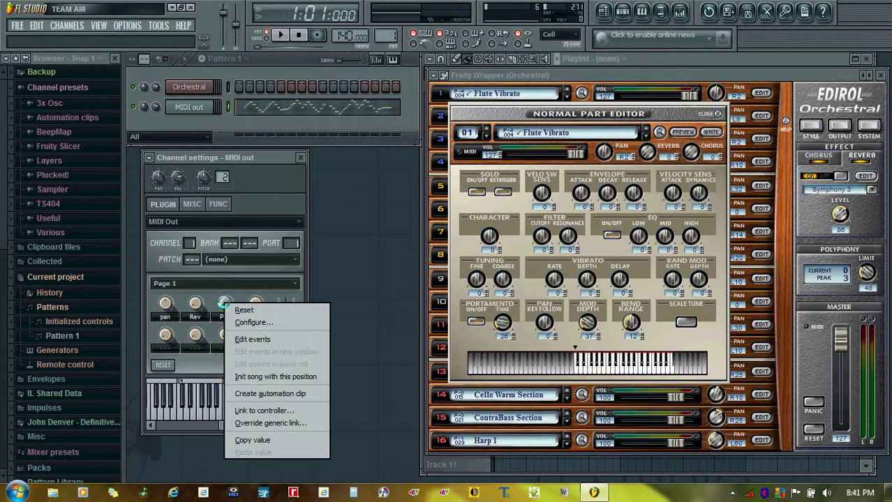
left_click(251, 339)
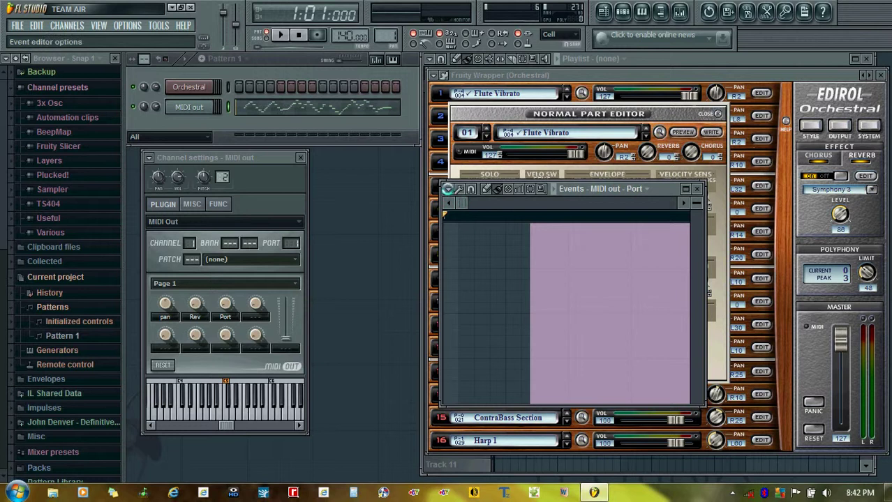
left_click(447, 188)
mouse_move(460, 276)
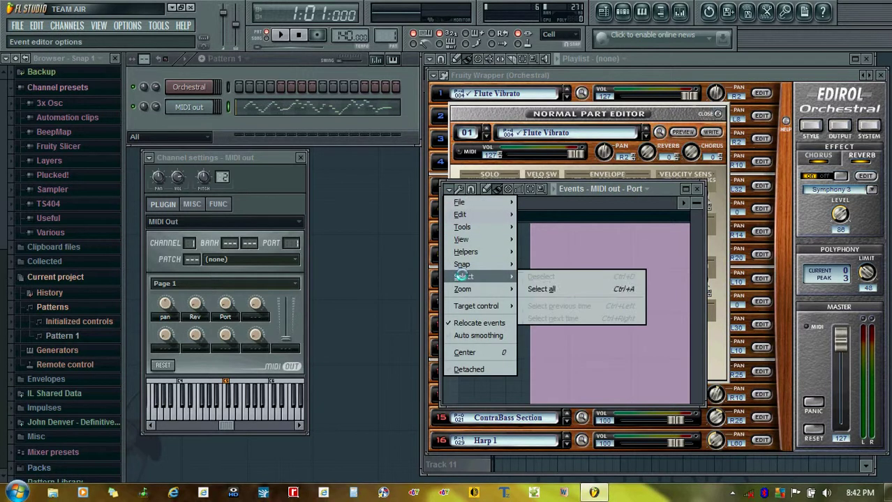
left_click(541, 289)
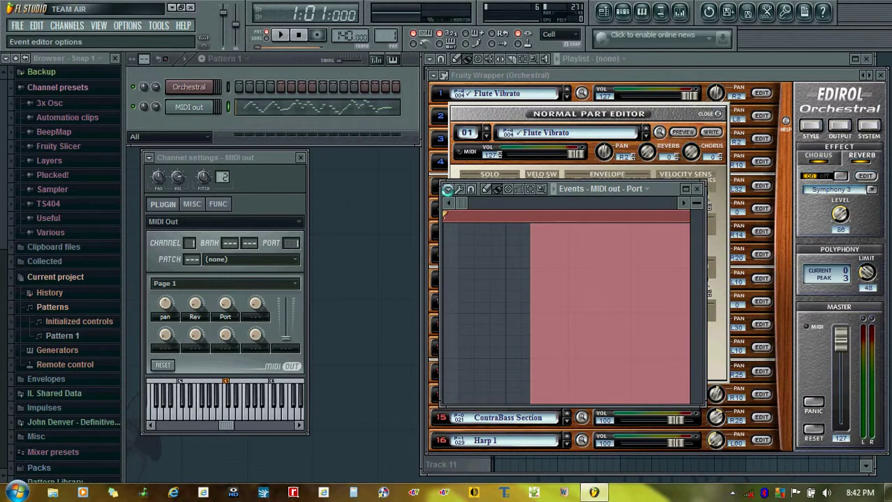
Step: Delete the selected Port events, close the editor, and play then stop the song
left_click(447, 188)
mouse_move(460, 214)
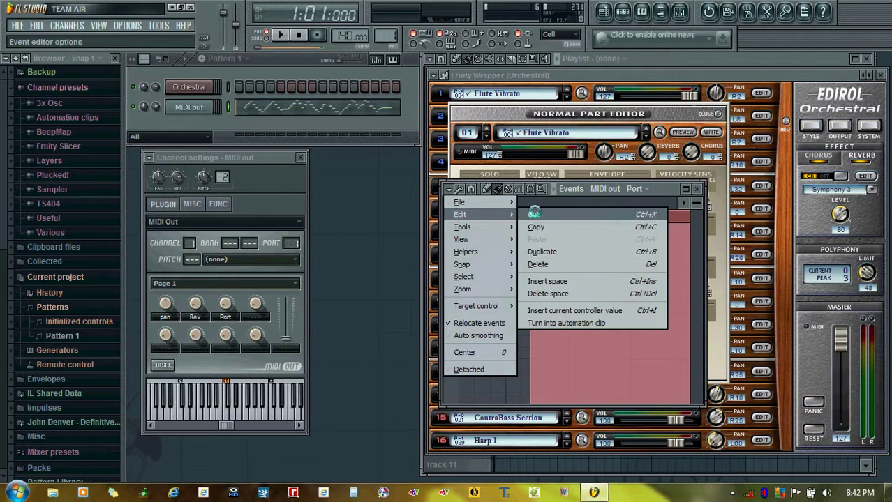
left_click(538, 264)
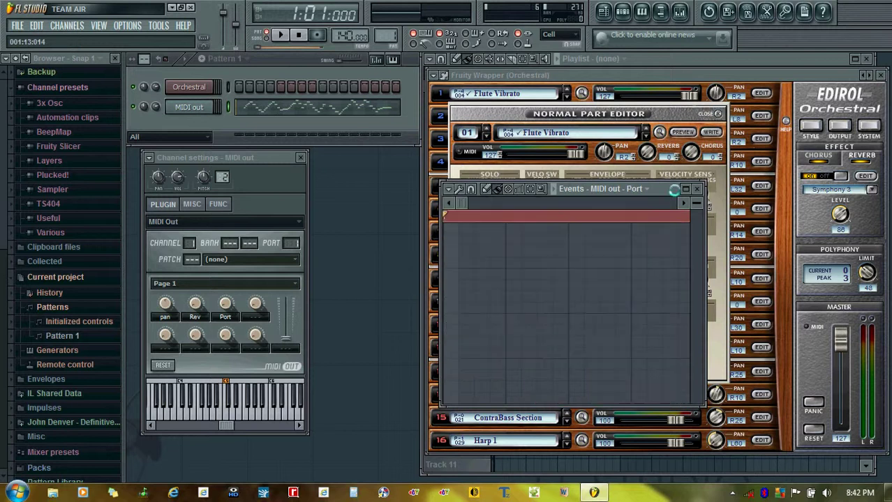
left_click(696, 189)
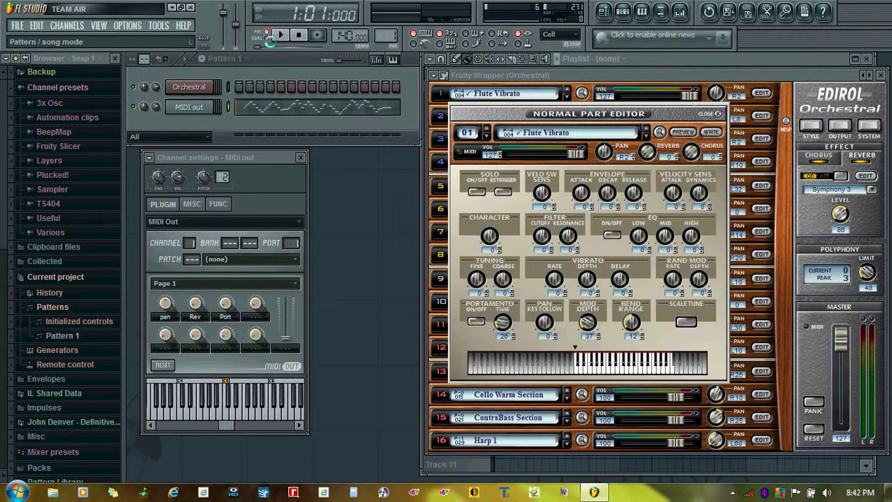
left_click(280, 35)
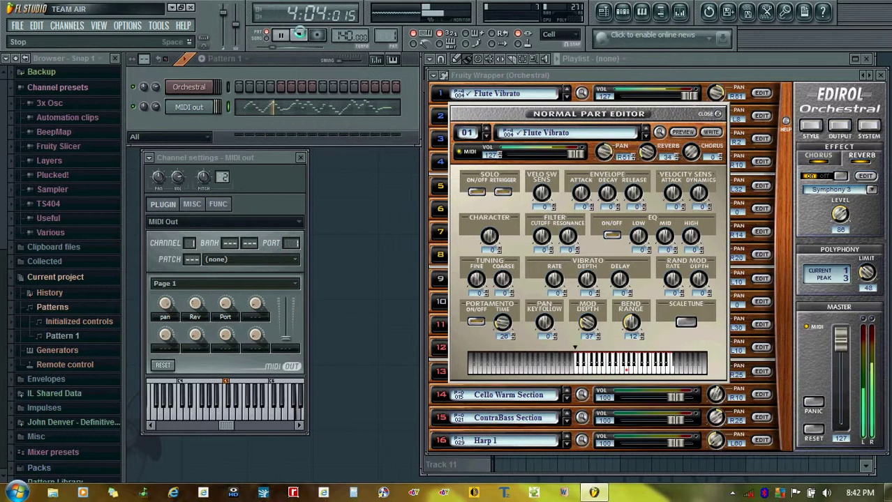
left_click(296, 34)
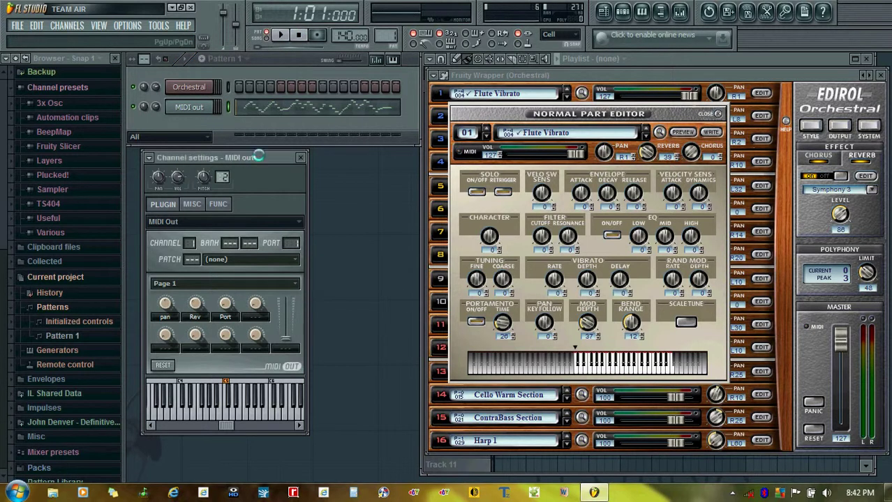
Step: Save the MIDI out channel state as a channel preset named 'SANJ'
mouse_move(245, 159)
left_mouse_down()
mouse_move(231, 158)
mouse_move(245, 155)
left_mouse_up()
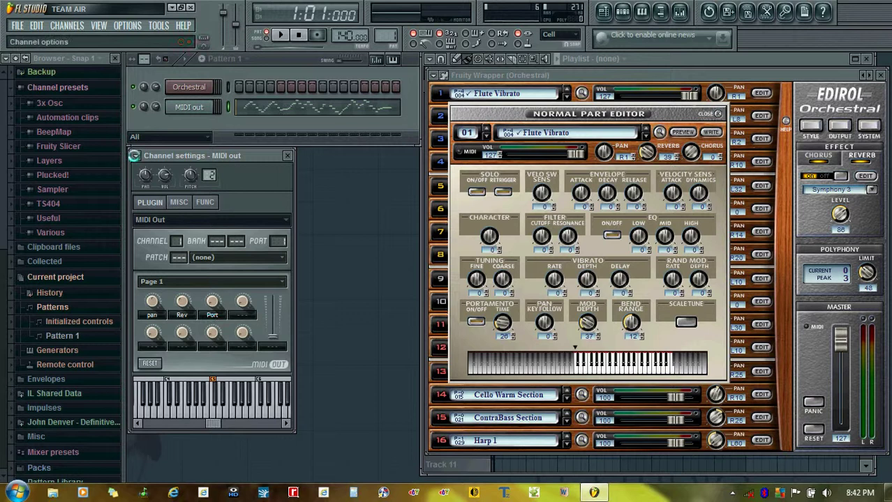
left_click(134, 156)
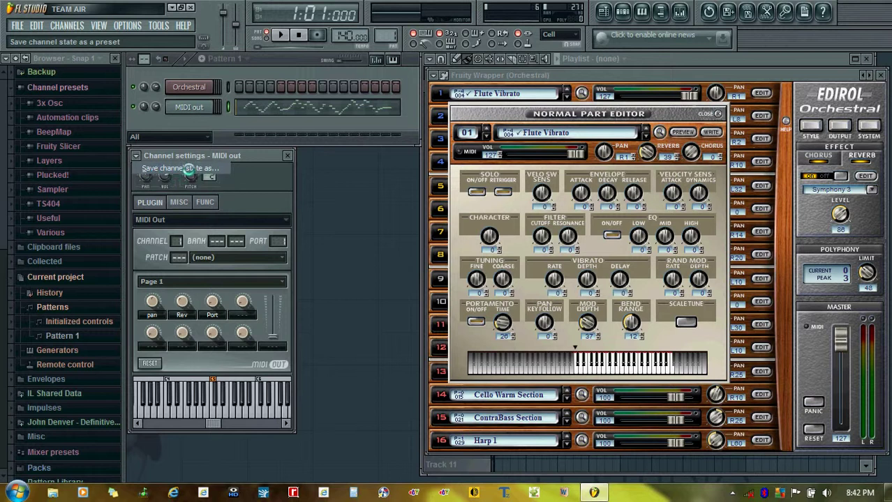
left_click(189, 169)
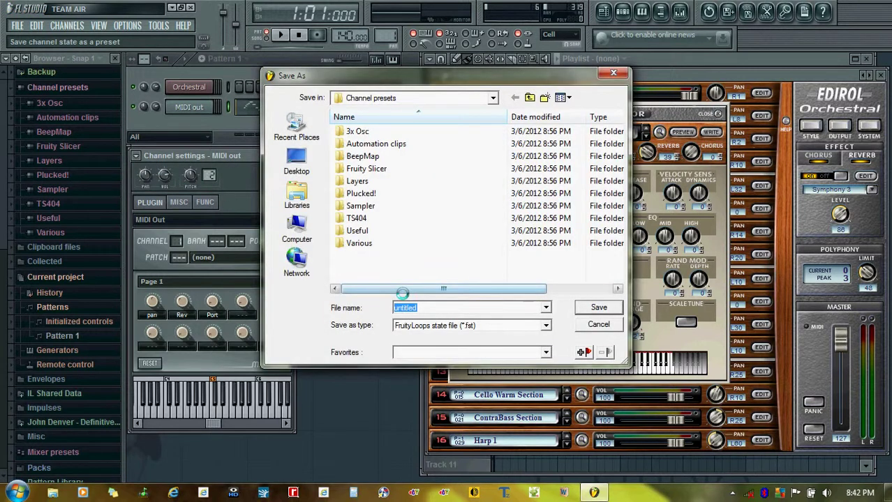
type("SA")
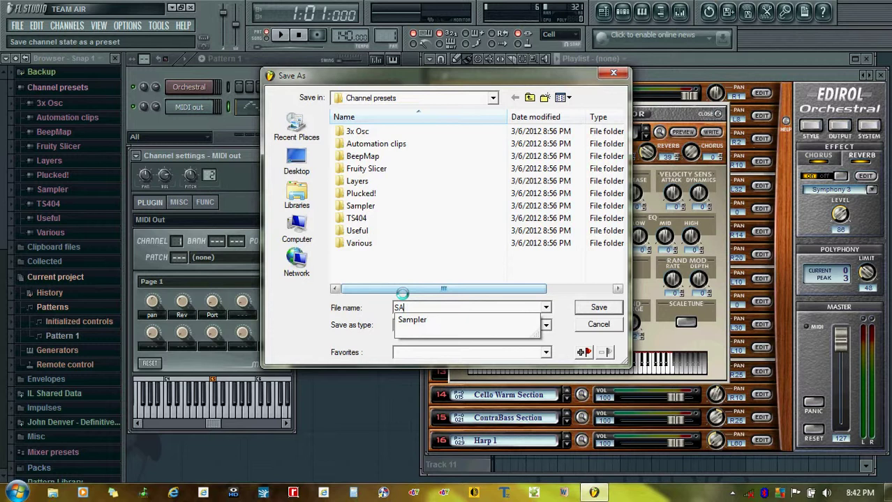
type("NJAY")
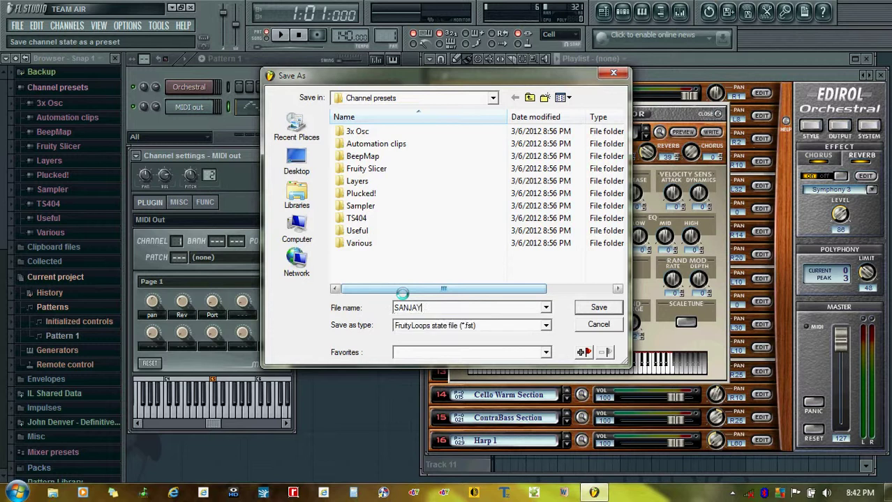
left_click(599, 307)
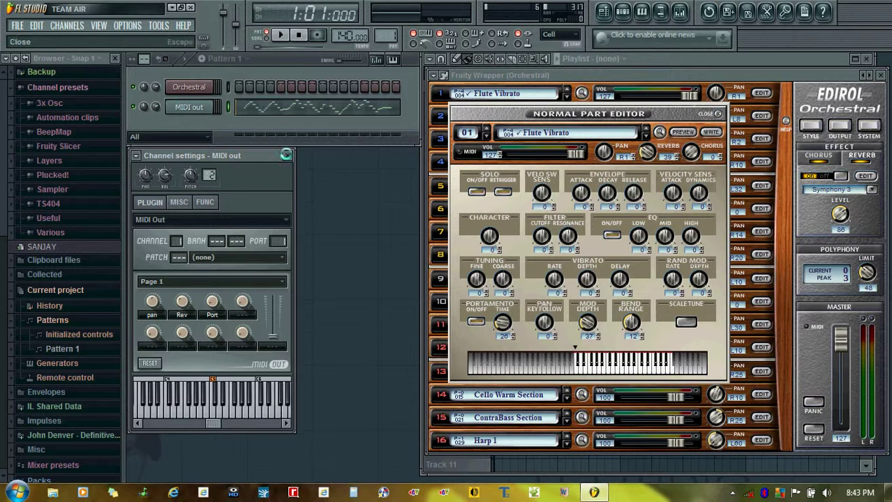
Step: Delete the original MIDI Out channel, then add a replacement from the saved channel preset and view its settings
left_click(286, 154)
right_click(193, 107)
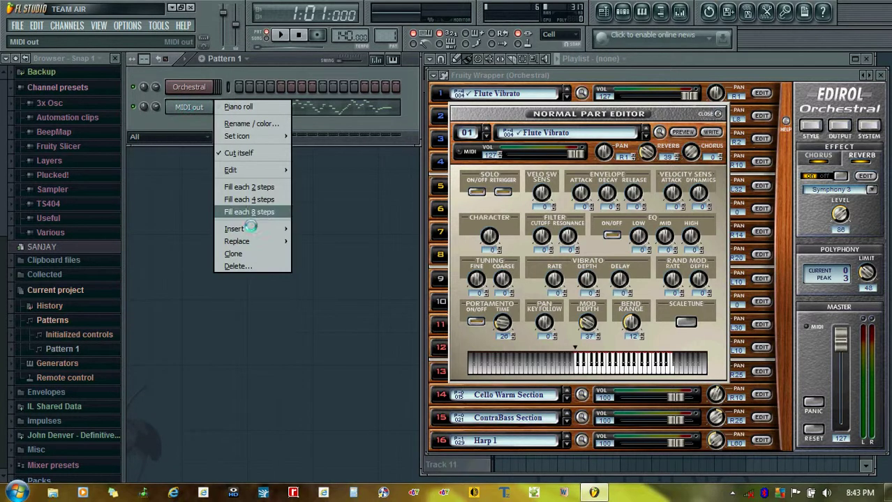
left_click(230, 266)
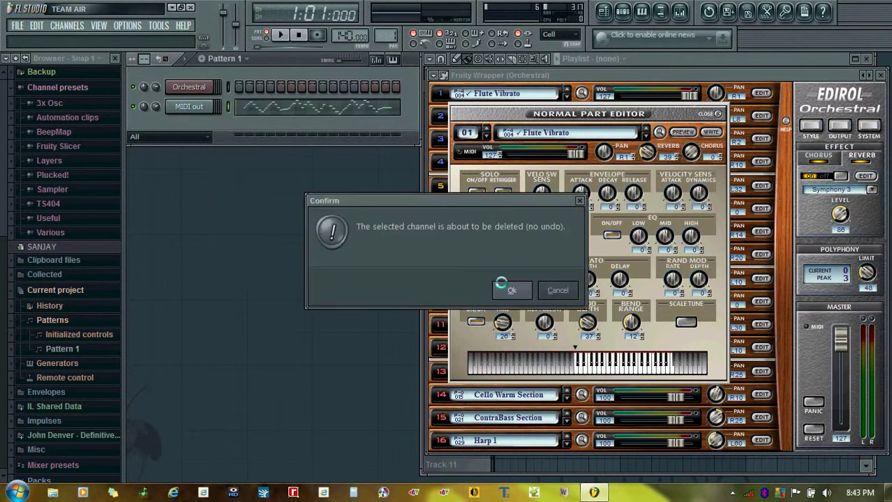
left_click(505, 289)
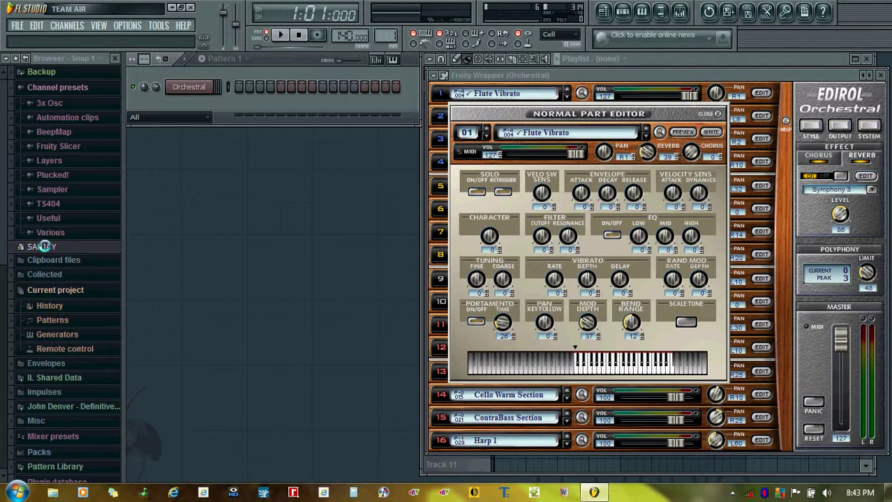
left_click_drag(42, 246, 207, 200)
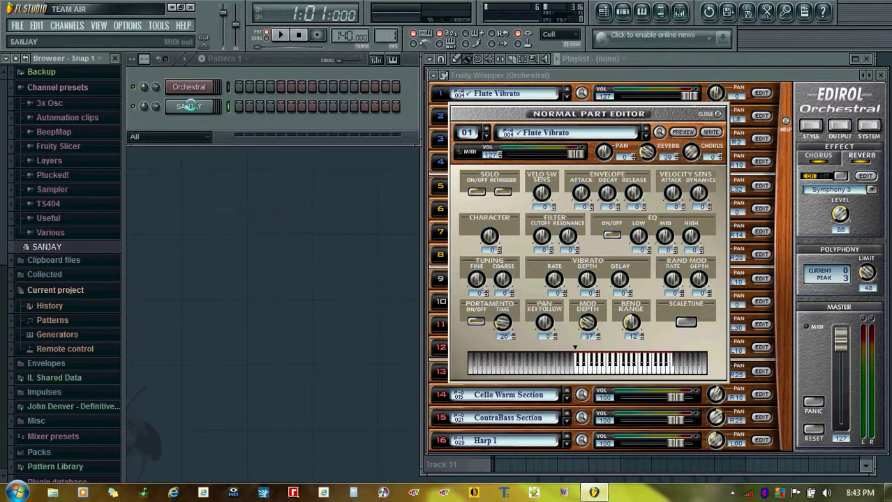
left_click(189, 107)
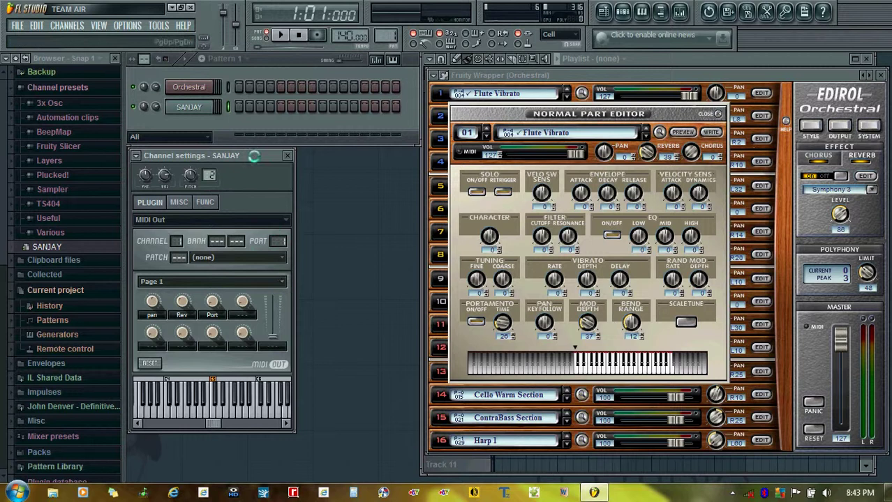
Step: Switch the restored MIDI Out channel's controller knobs from Page 1 to Page 2
left_click_drag(253, 156, 253, 156)
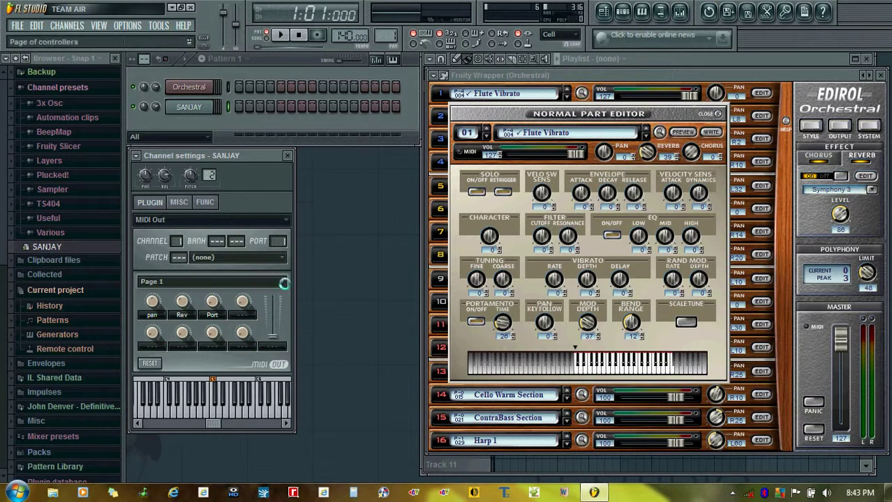
left_click(283, 282)
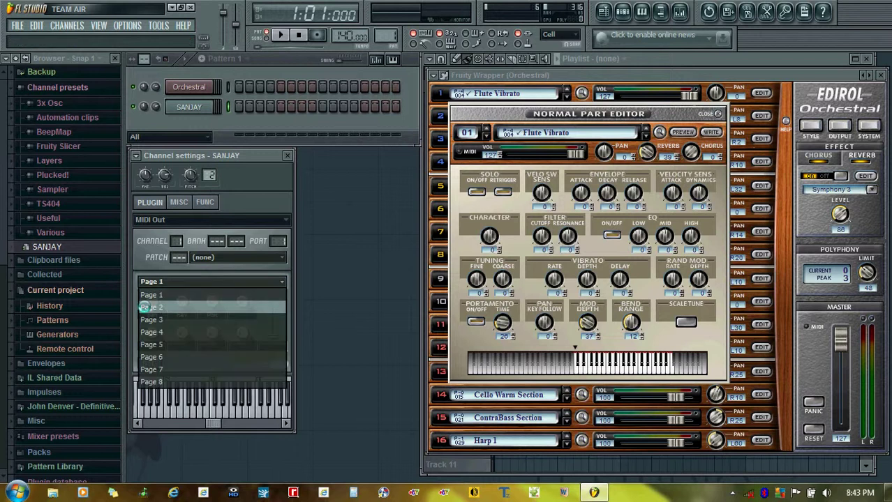
left_click(147, 307)
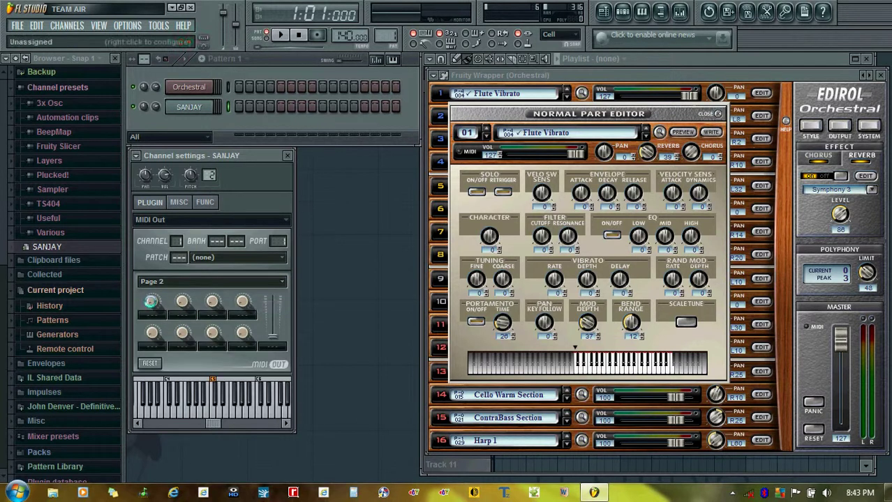